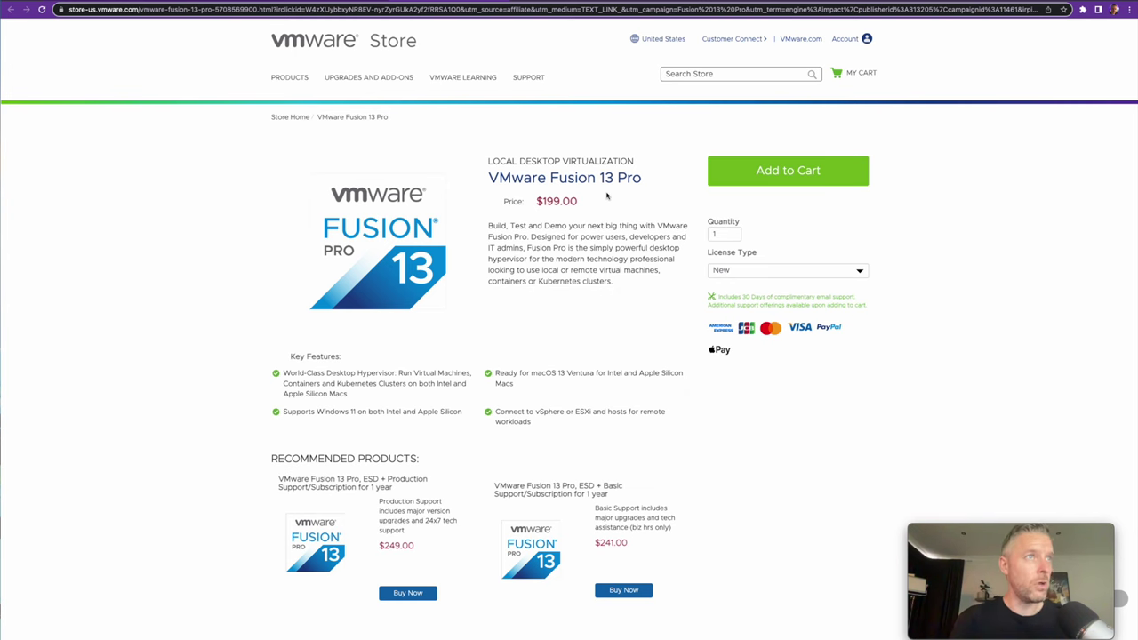
# - Scroll down the Fusion 13 Pro page to the Player, Pro and Pro + Support comparison table
pyautogui.scroll(-1, 562, 311)
pyautogui.scroll(-4, 561, 311)
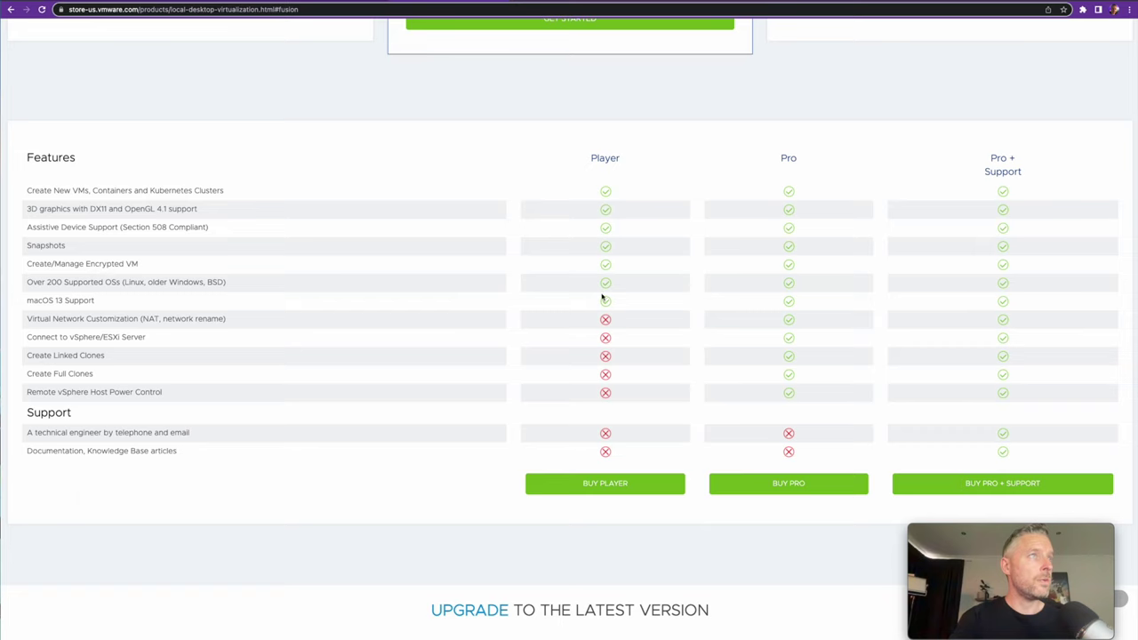
# - Highlight the feature rows and the technical engineer support row Fusion Player lacks, then clear the highlights
pyautogui.moveTo(70, 319); pyautogui.dragTo(169, 402)
pyautogui.click(391, 364)
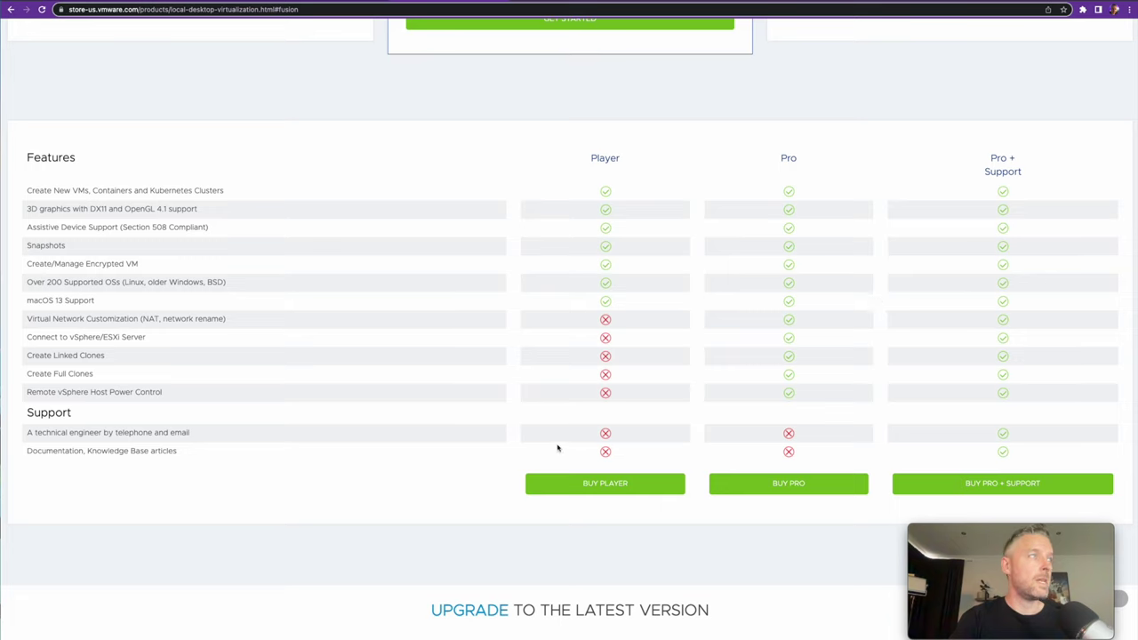
pyautogui.moveTo(79, 440); pyautogui.dragTo(190, 436)
pyautogui.click(151, 453)
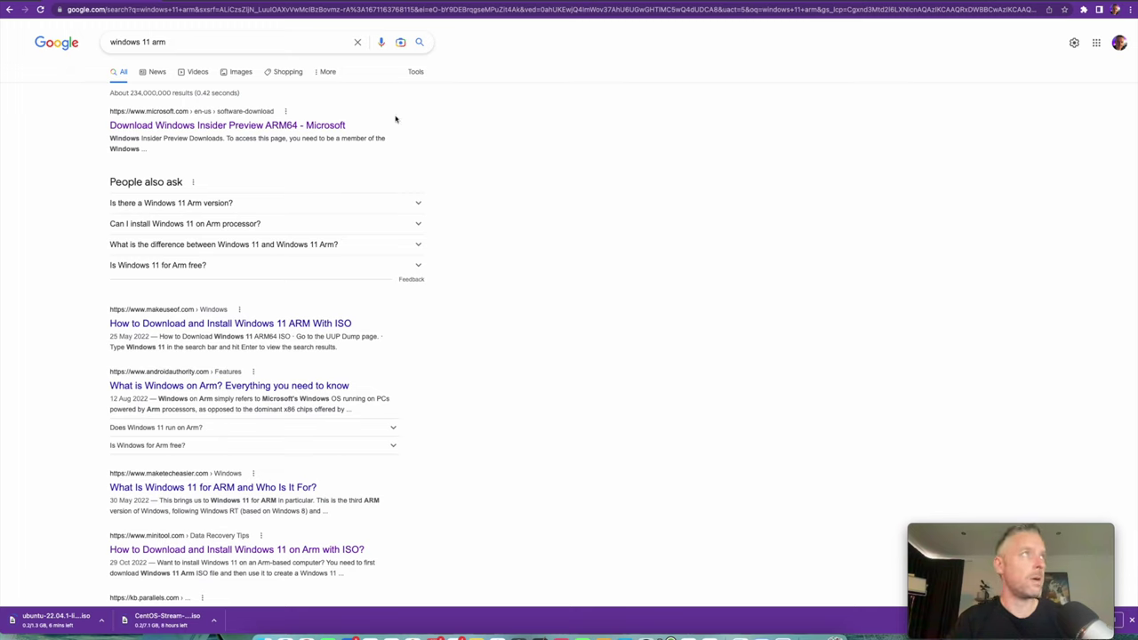
# - Search 'windows 11 download', view Microsoft's Download Windows 11 page, then return to the results
pyautogui.click(214, 43)
pyautogui.press('BackSpace')
pyautogui.press('BackSpace')
pyautogui.press('BackSpace')
pyautogui.write('download')
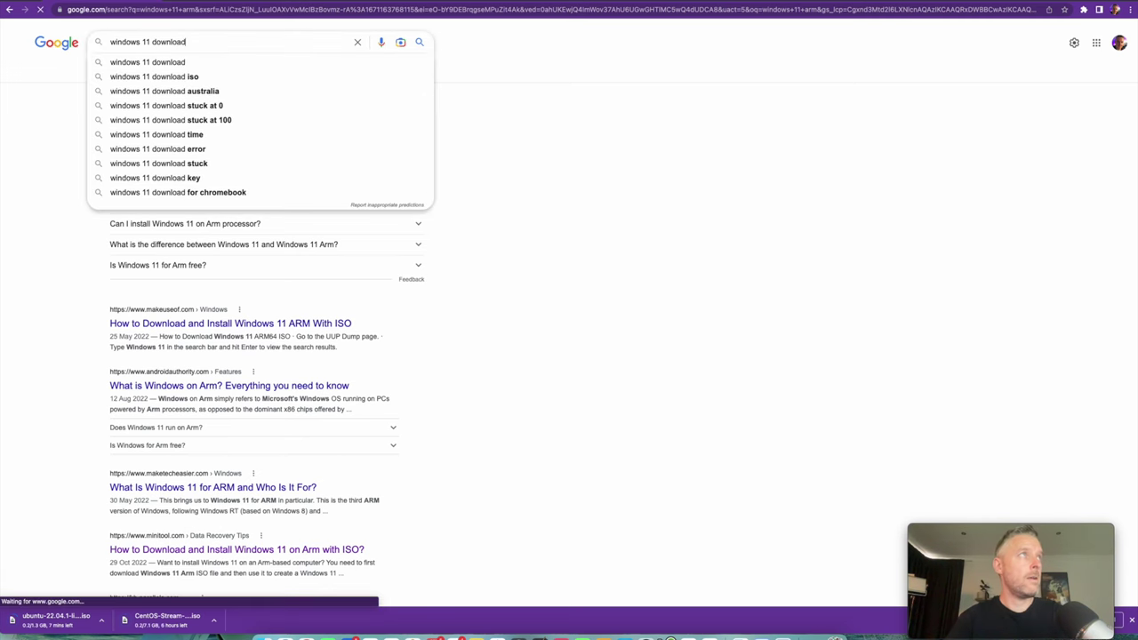
pyautogui.press('Return')
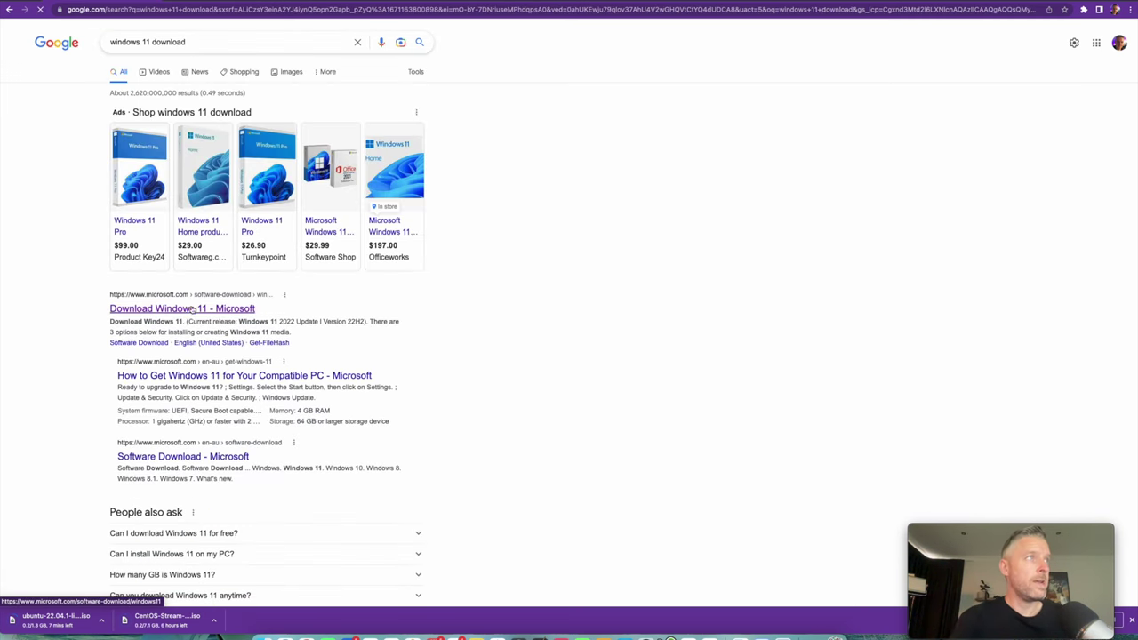
pyautogui.click(189, 310)
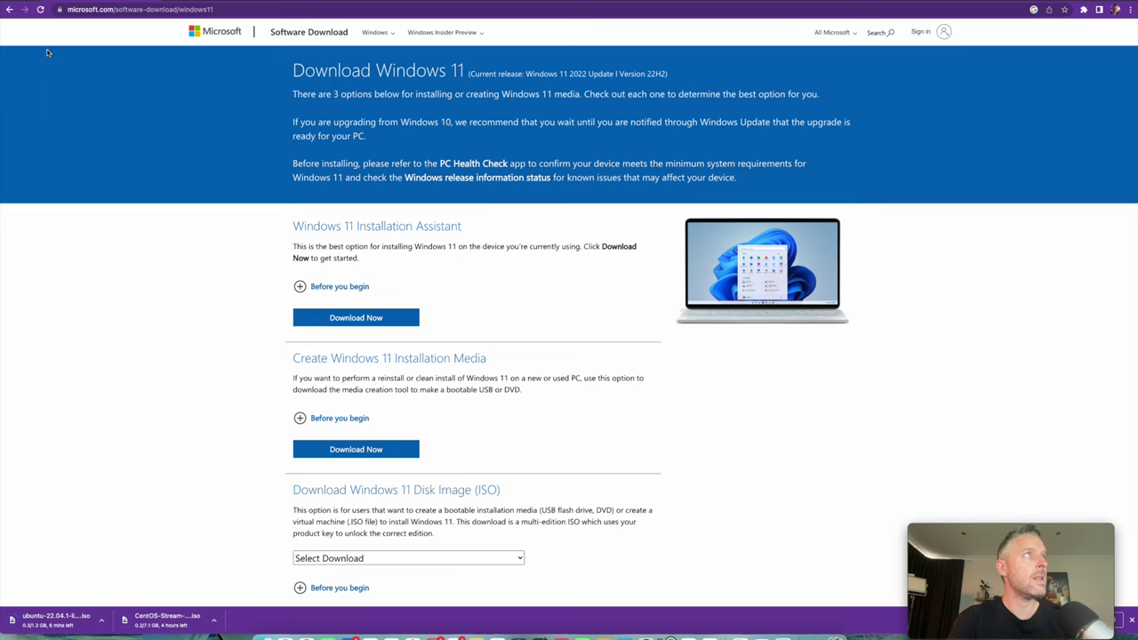
pyautogui.click(10, 10)
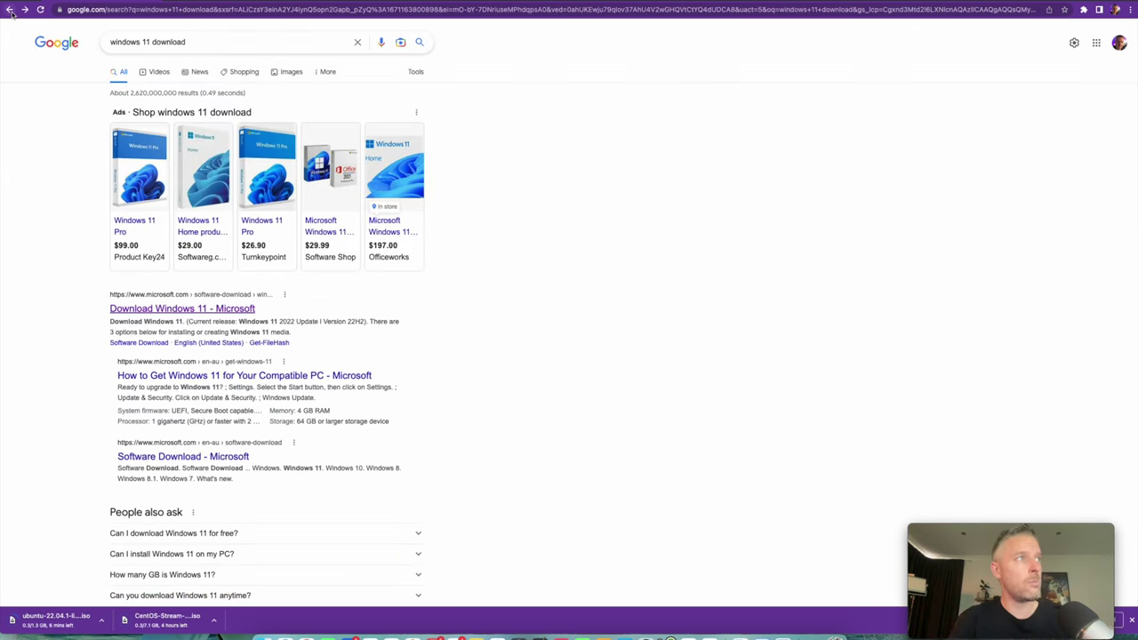
# - From the 'windows 11 arm' results, open the Windows Insider Preview ARM64 page and register
pyautogui.click(11, 9)
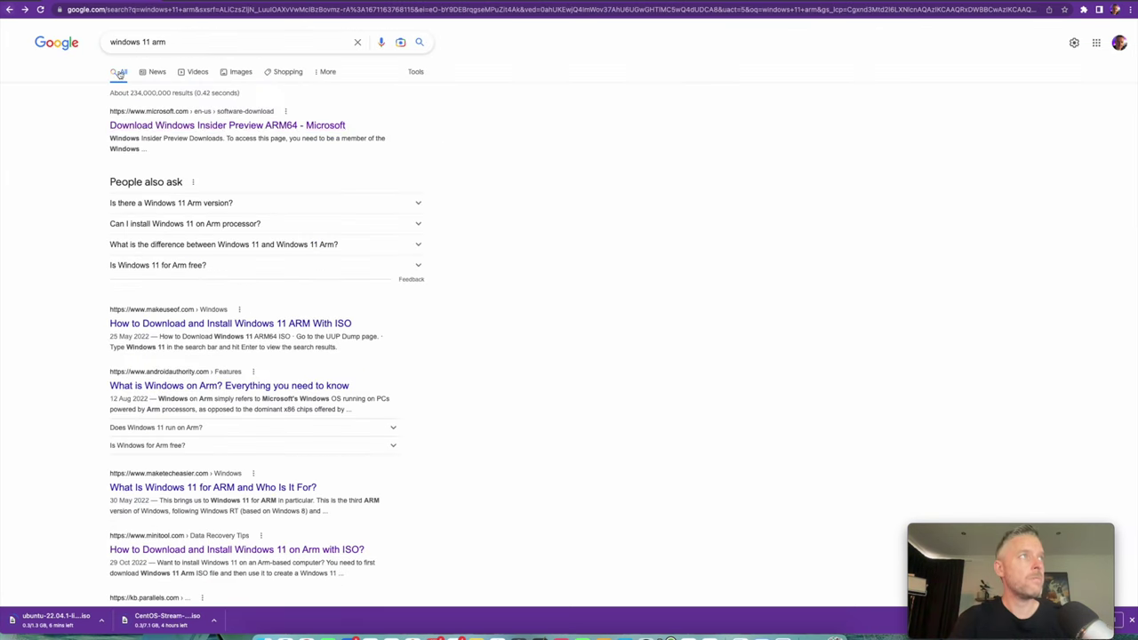
pyautogui.click(205, 130)
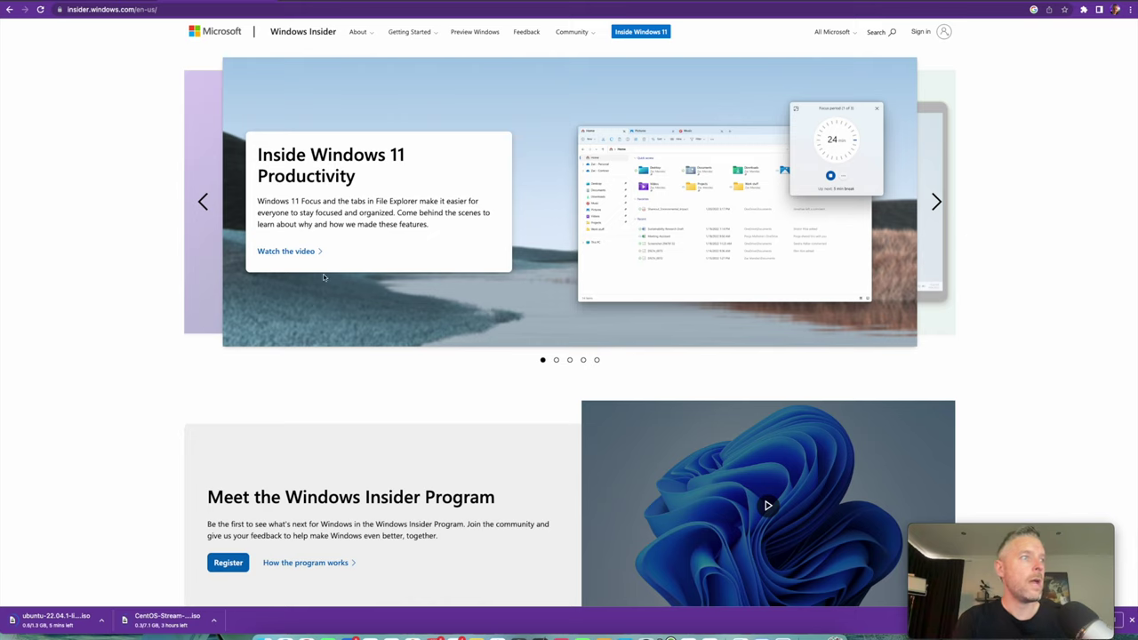
pyautogui.click(228, 564)
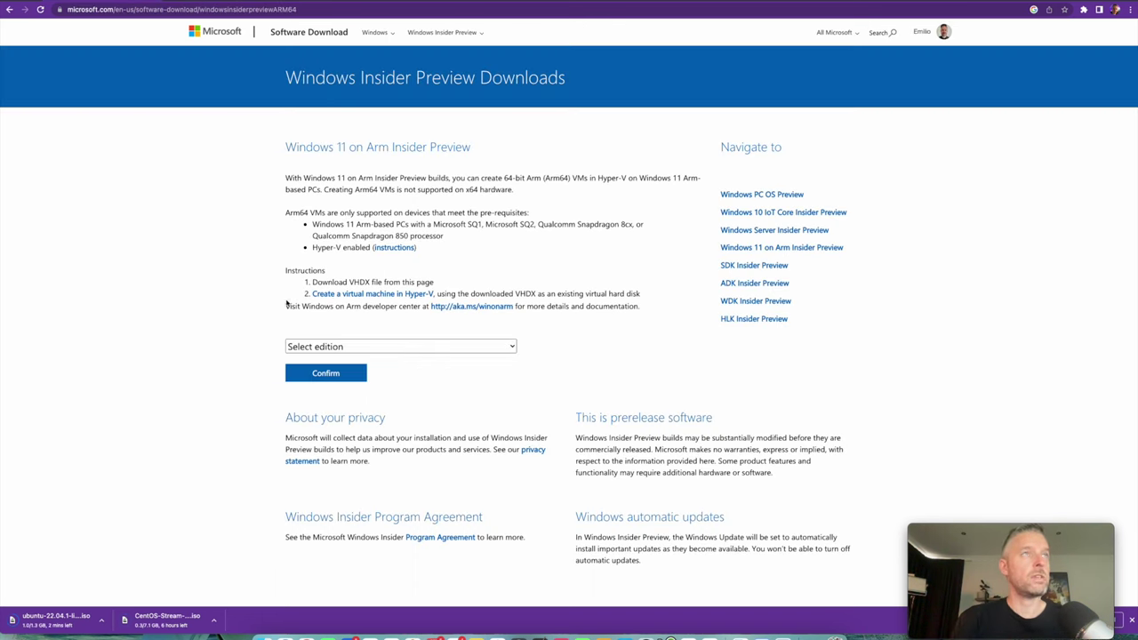
# - Choose the Dev Channel ARM64 Build 25267 edition, confirm it, and download the VHDX
pyautogui.click(344, 350)
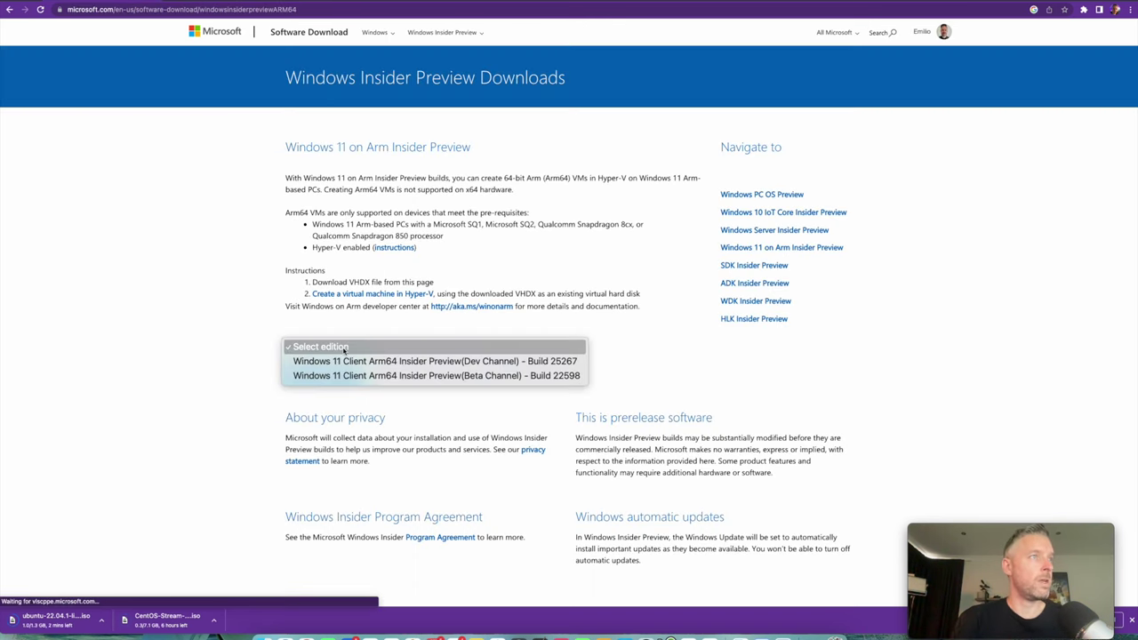
pyautogui.click(483, 362)
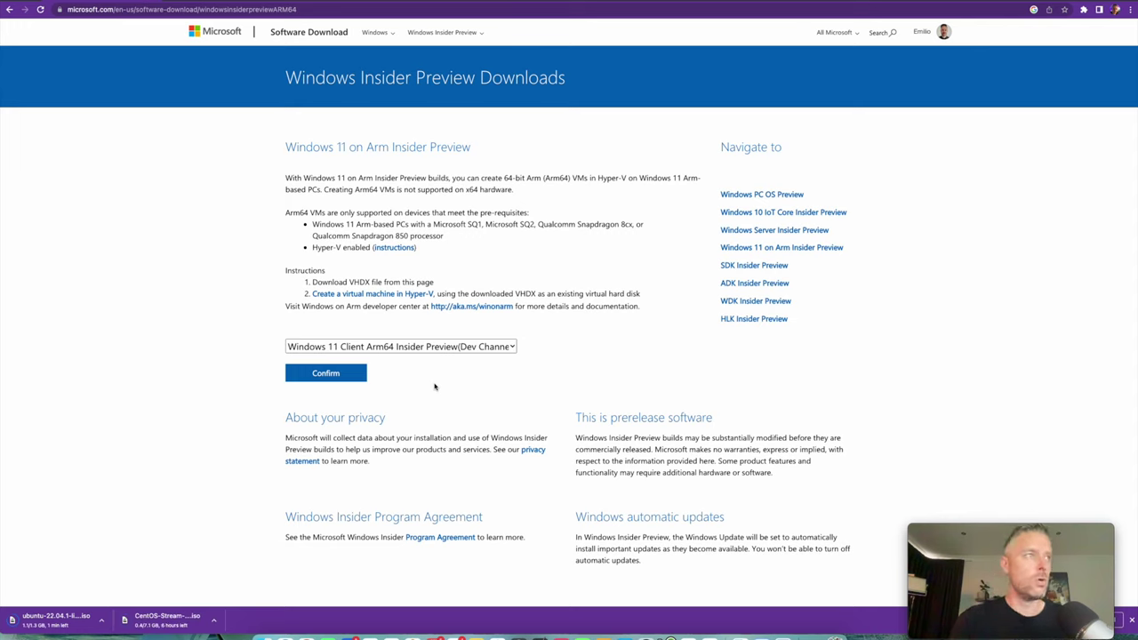
pyautogui.click(330, 374)
pyautogui.click(344, 115)
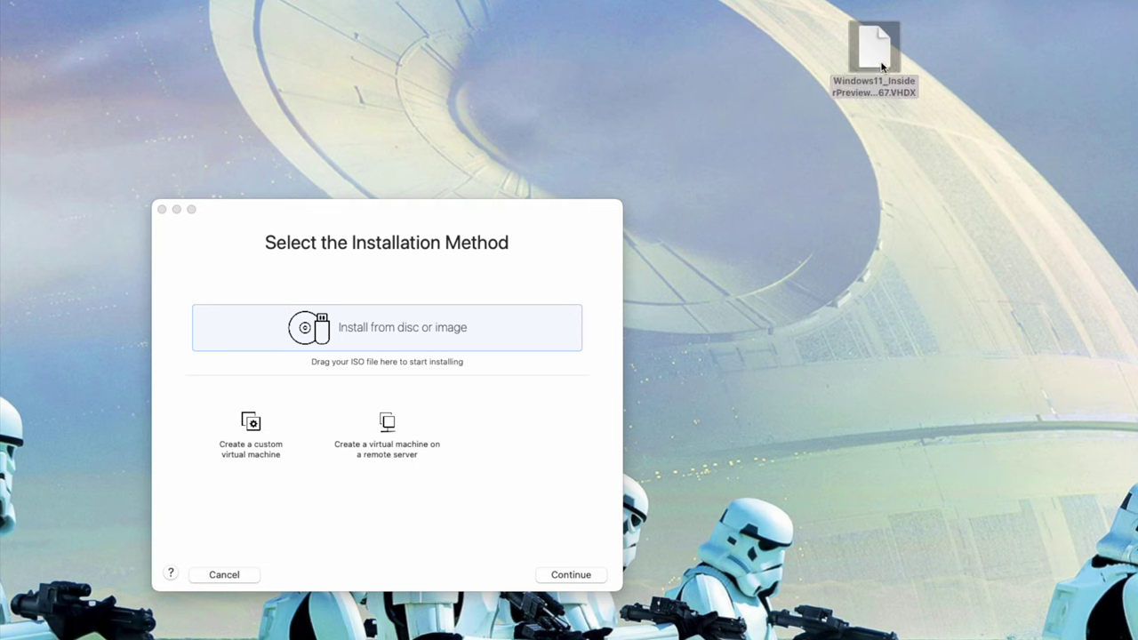
pyautogui.click(899, 98)
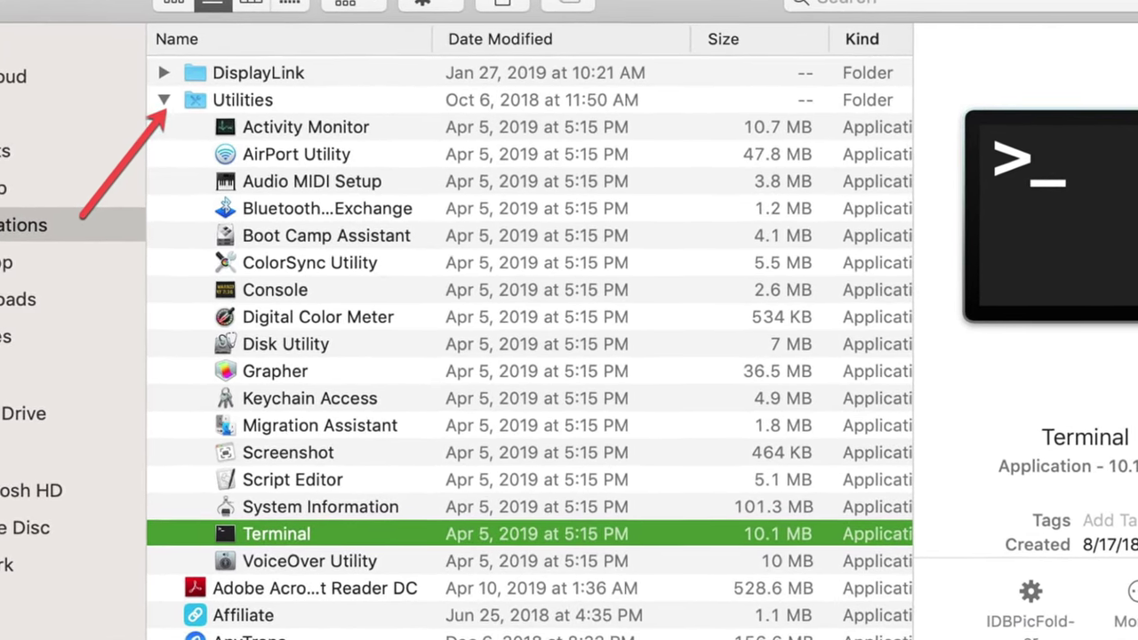
# - Paste the Homebrew install command into Terminal and run it through to completion
pyautogui.rightClick(642, 167)
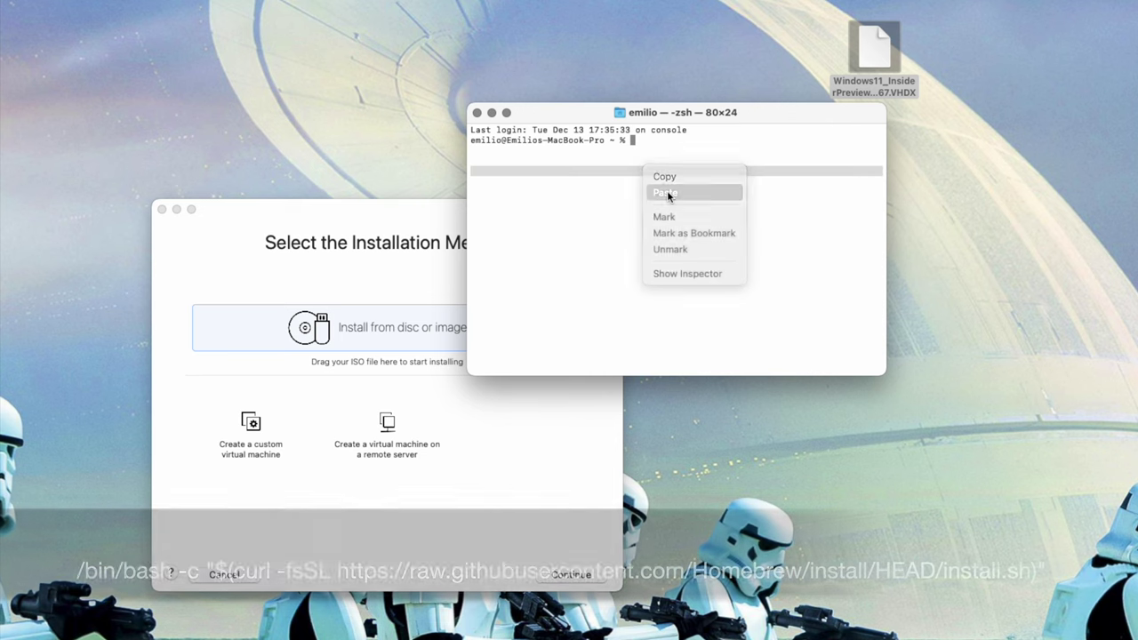
pyautogui.click(667, 192)
pyautogui.moveTo(588, 117); pyautogui.dragTo(497, 107)
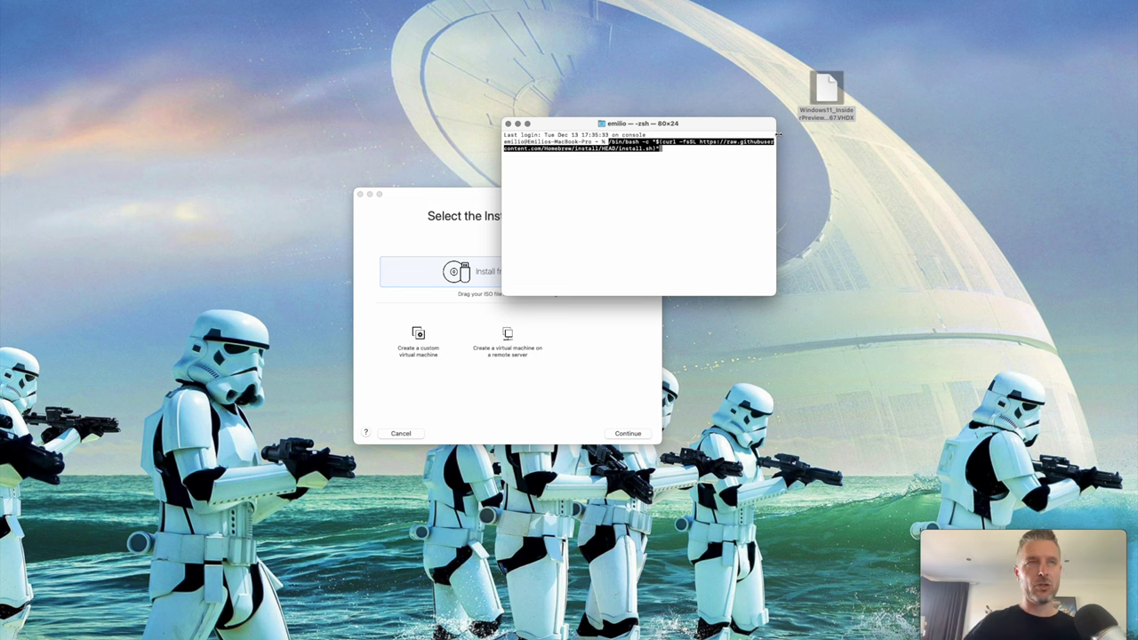
pyautogui.press('Return')
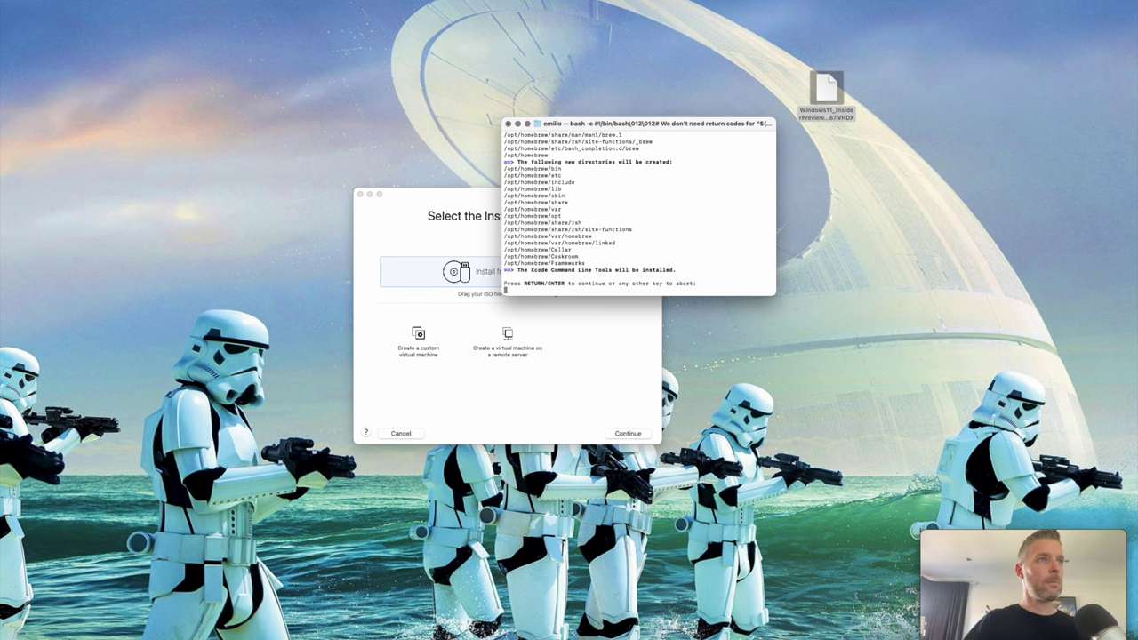
pyautogui.press('Return')
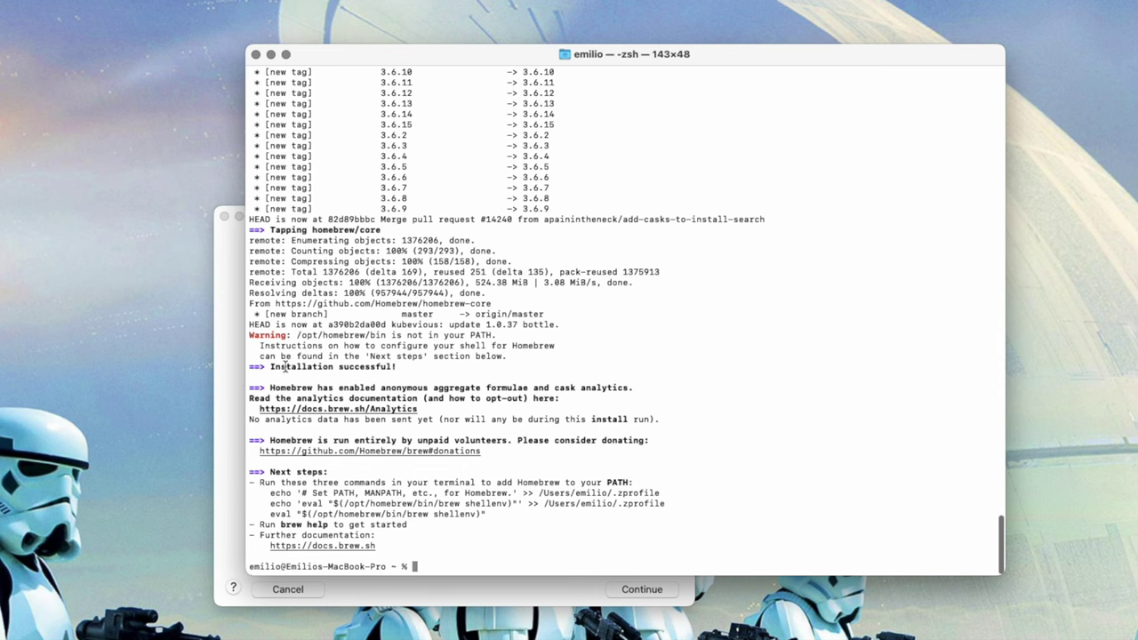
# - Copy the first PATH setup echo command from Homebrew's Next steps and run it
pyautogui.moveTo(270, 367); pyautogui.dragTo(407, 367)
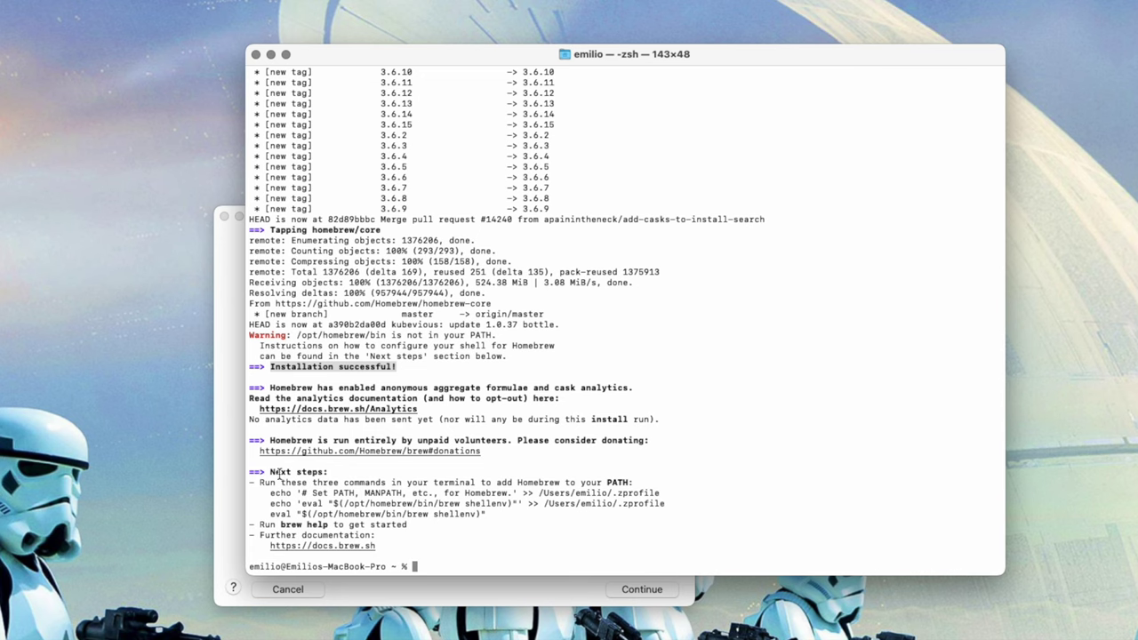
pyautogui.moveTo(270, 472); pyautogui.dragTo(328, 473)
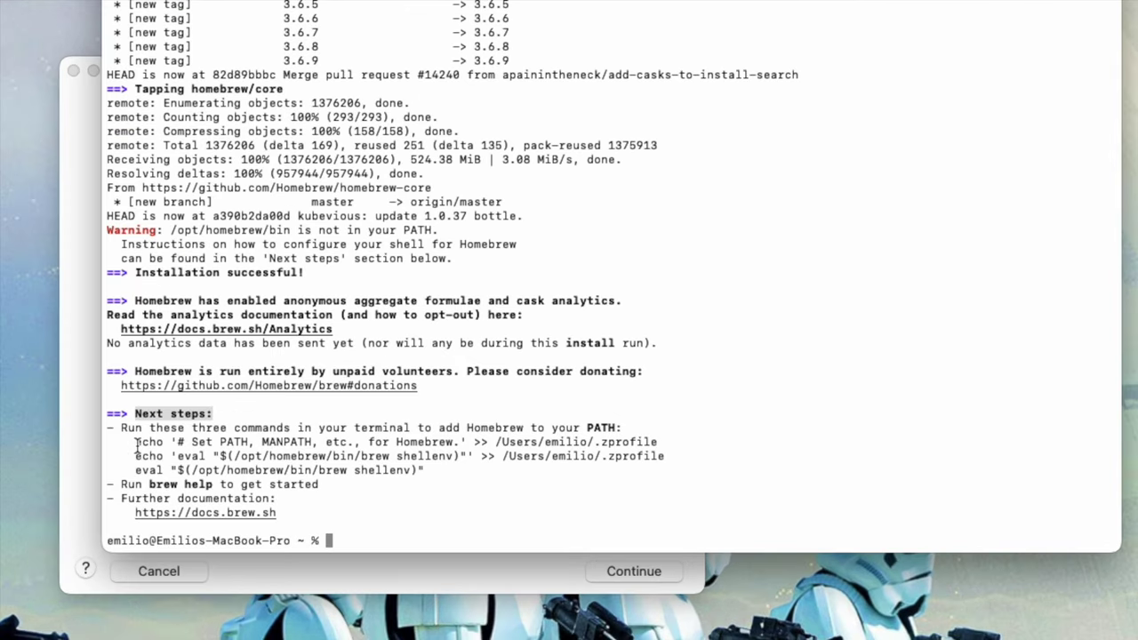
pyautogui.moveTo(136, 442); pyautogui.dragTo(658, 438)
pyautogui.press('super+c')
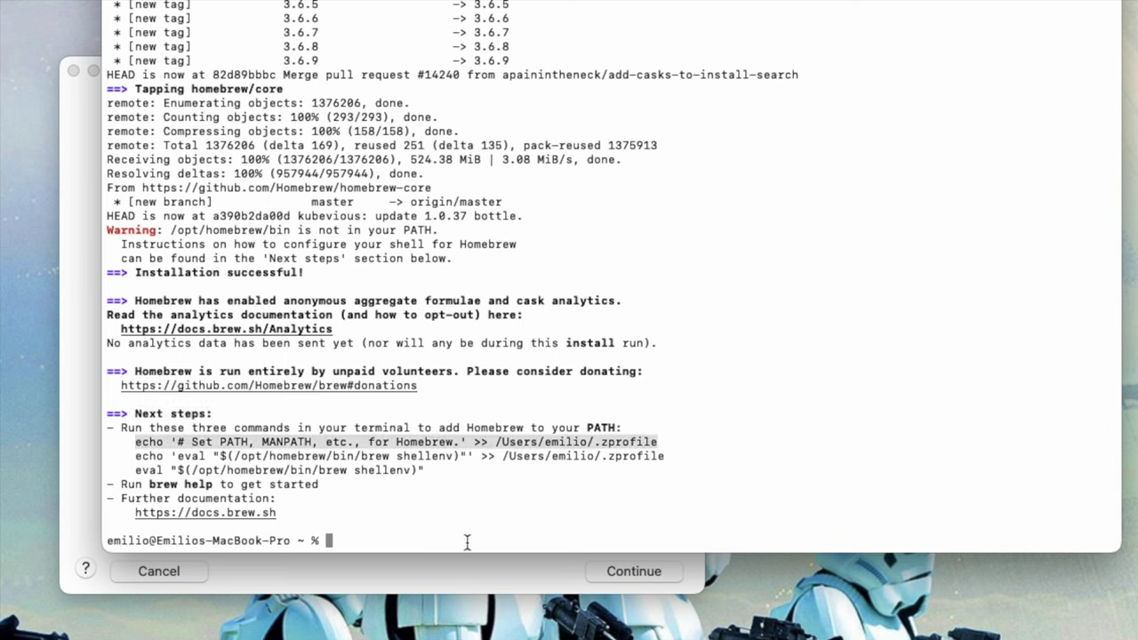
pyautogui.click(452, 538)
pyautogui.press('super+v')
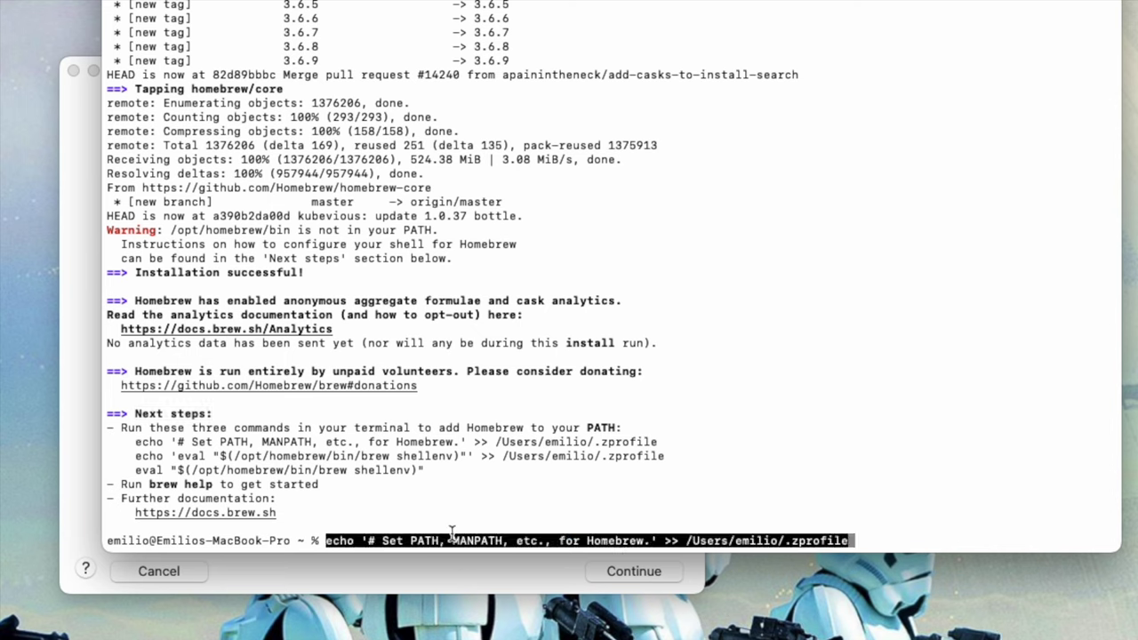
pyautogui.press('Return')
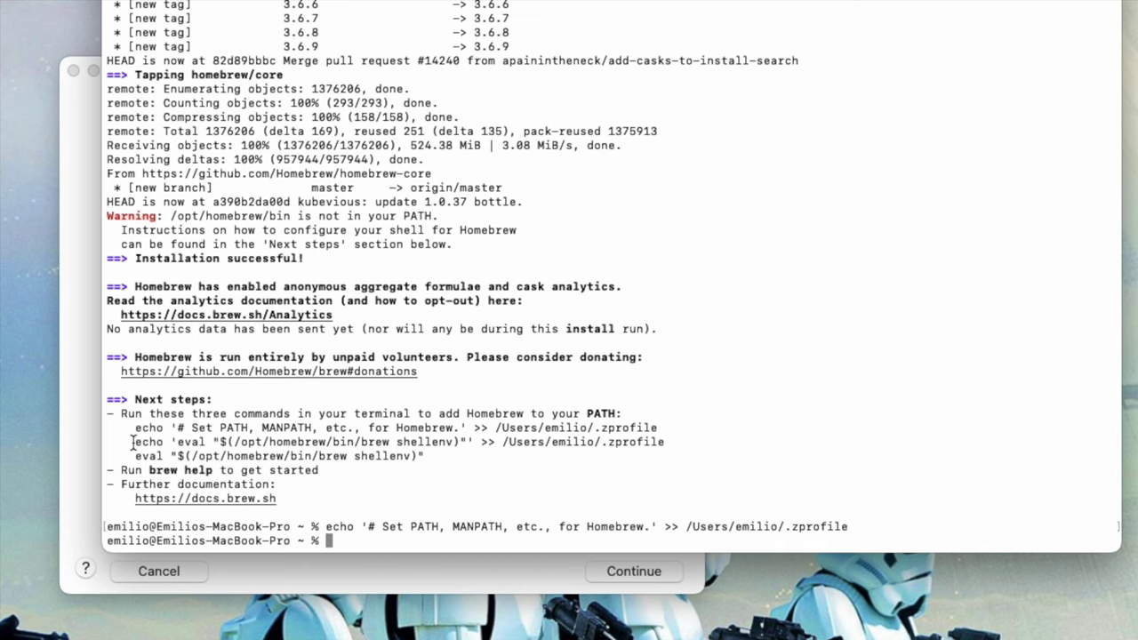
# - Run the second echo command and the eval shellenv command to put Homebrew on PATH
pyautogui.moveTo(133, 442); pyautogui.dragTo(667, 442)
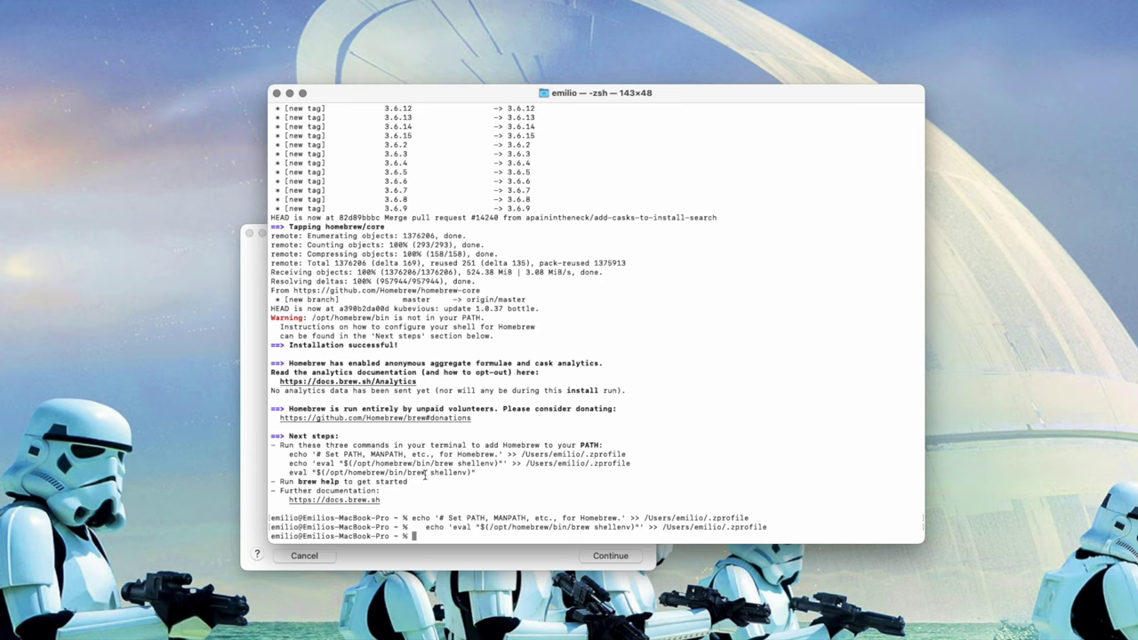
pyautogui.press('super+c')
pyautogui.press('super+v')
pyautogui.press('Return')
pyautogui.moveTo(476, 474); pyautogui.dragTo(288, 473)
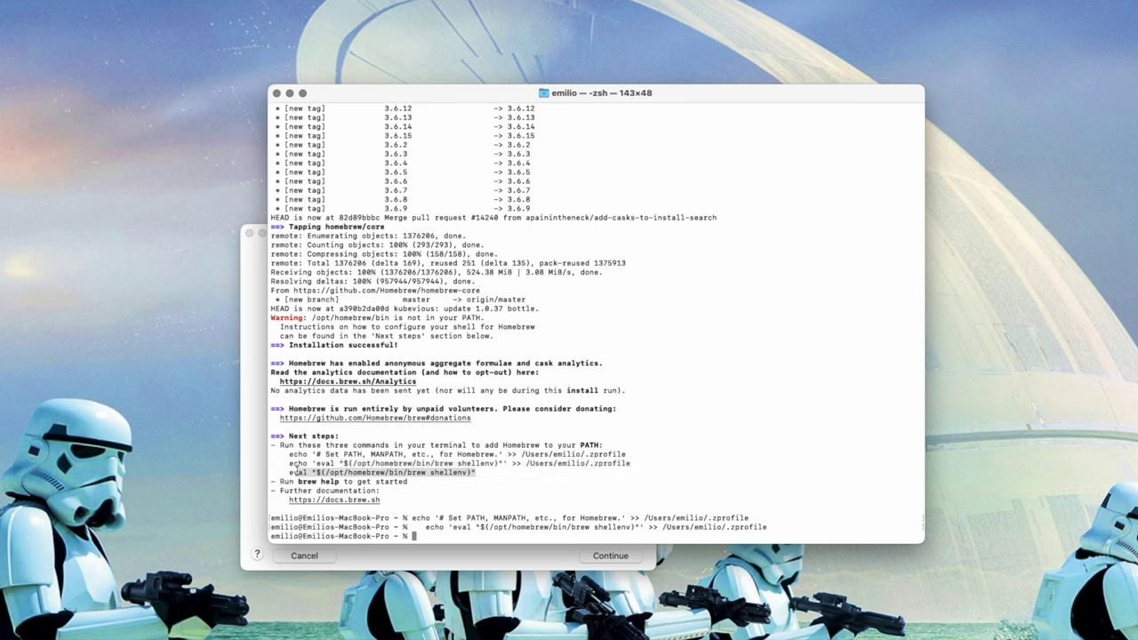
pyautogui.press('super+c')
pyautogui.click(431, 539)
pyautogui.press('super+v')
pyautogui.press('Return')
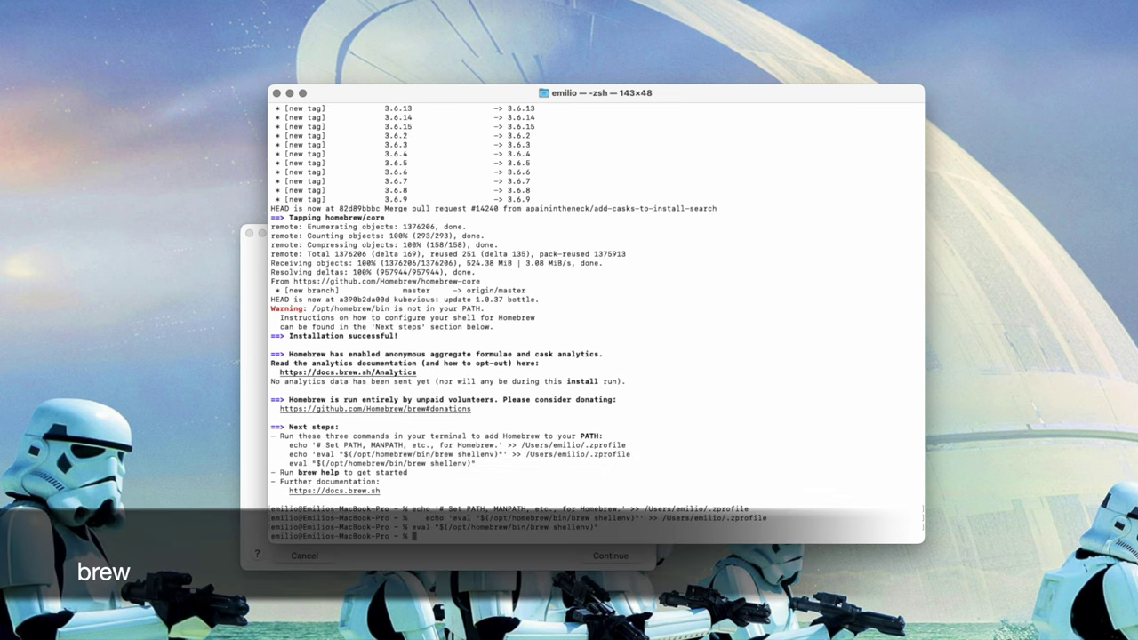
# - Check that brew runs, then start 'brew install qemu'
pyautogui.write('bree')
pyautogui.press('Return')
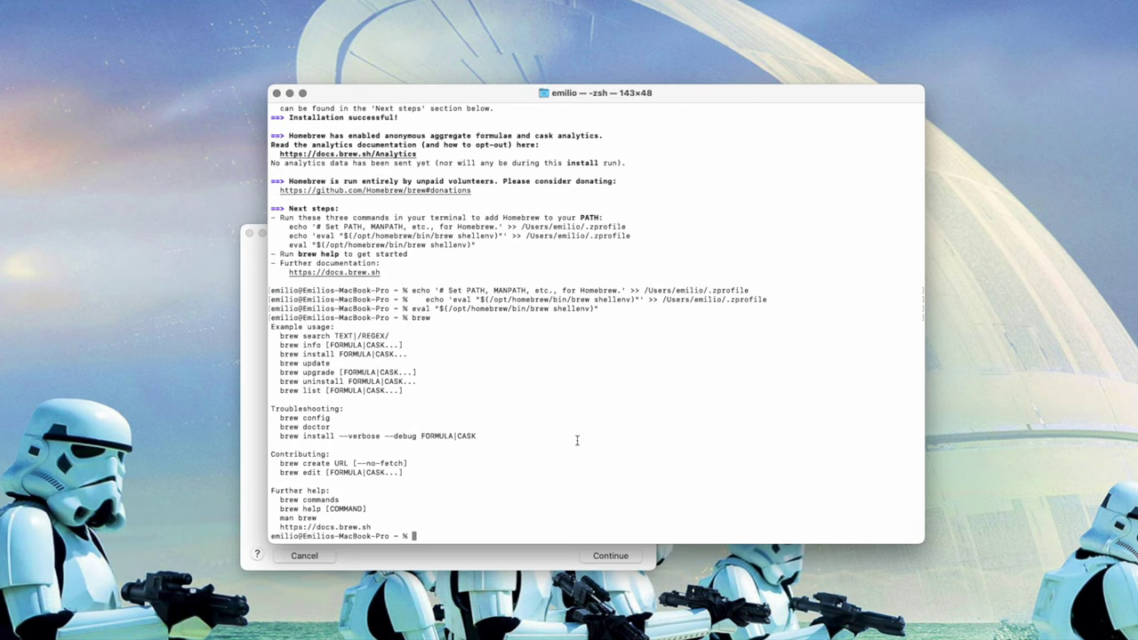
pyautogui.write('brew')
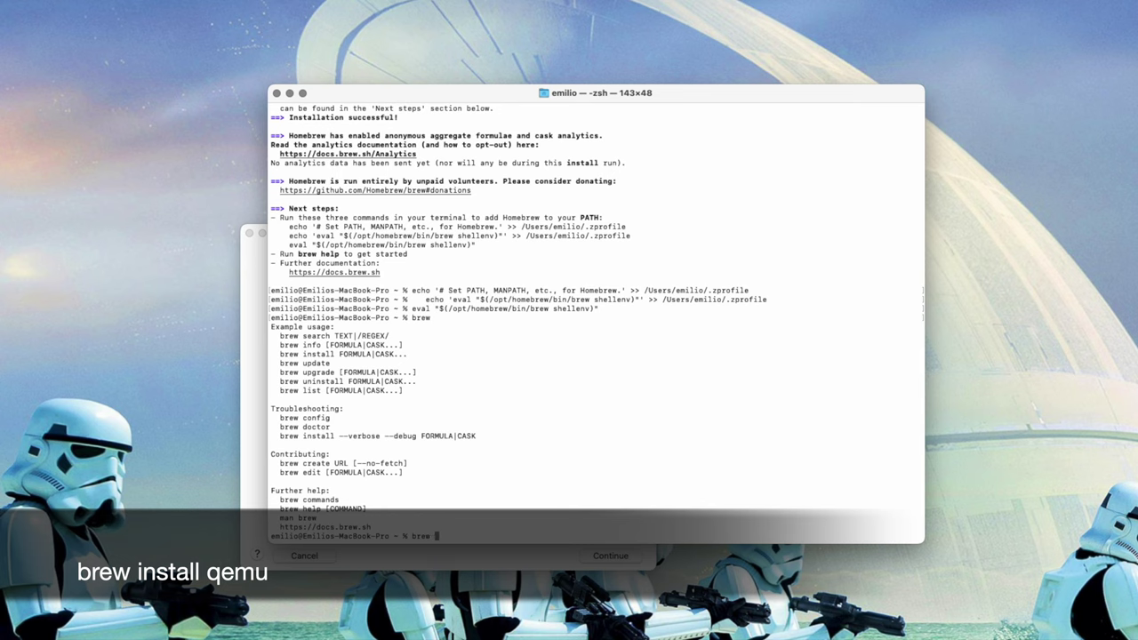
pyautogui.write(' install qemu')
pyautogui.press('Return')
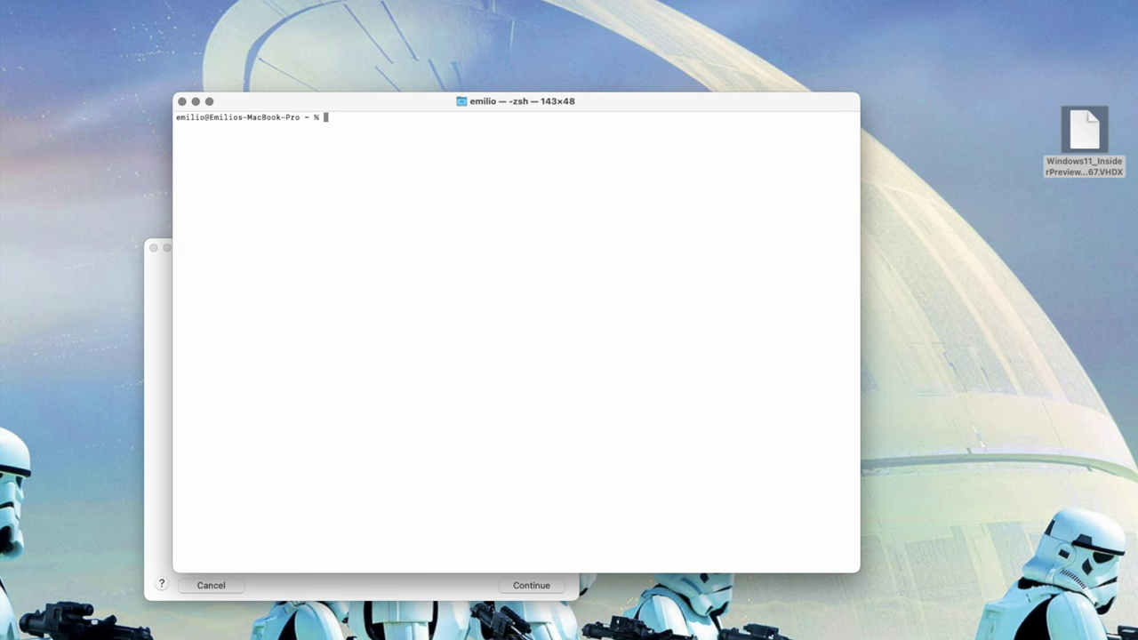
# - Convert the dragged-in VHDX to ~/Desktop/Windows11.vmdk with 'qemu-img convert -O vmdk'
pyautogui.write('qemu')
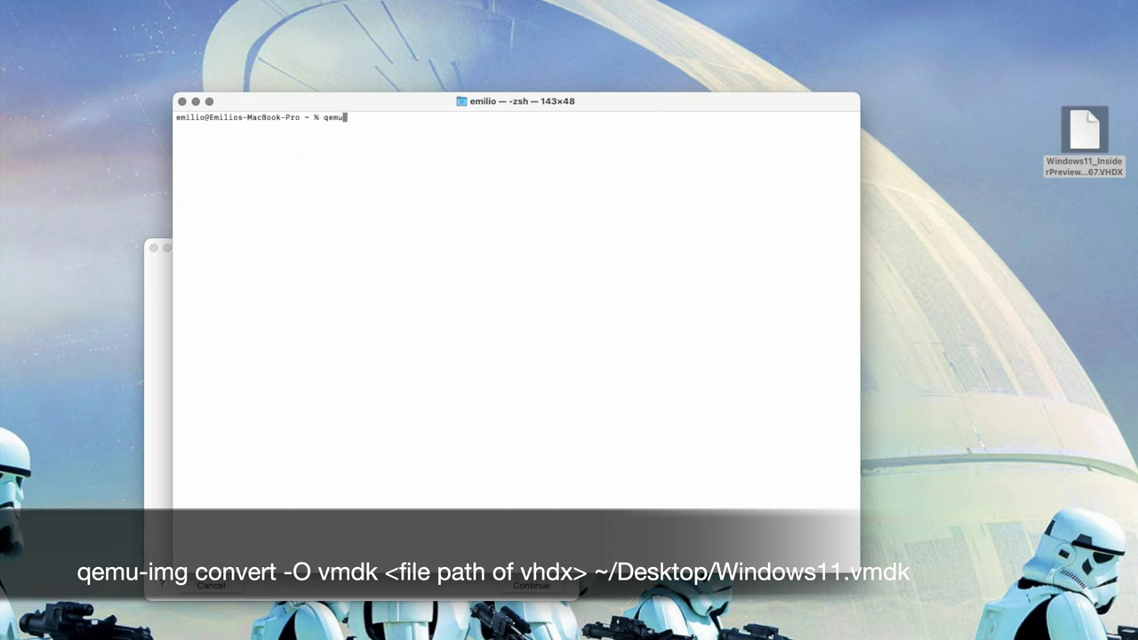
pyautogui.write('-img convert -O vmdk')
pyautogui.moveTo(1081, 137); pyautogui.dragTo(612, 151)
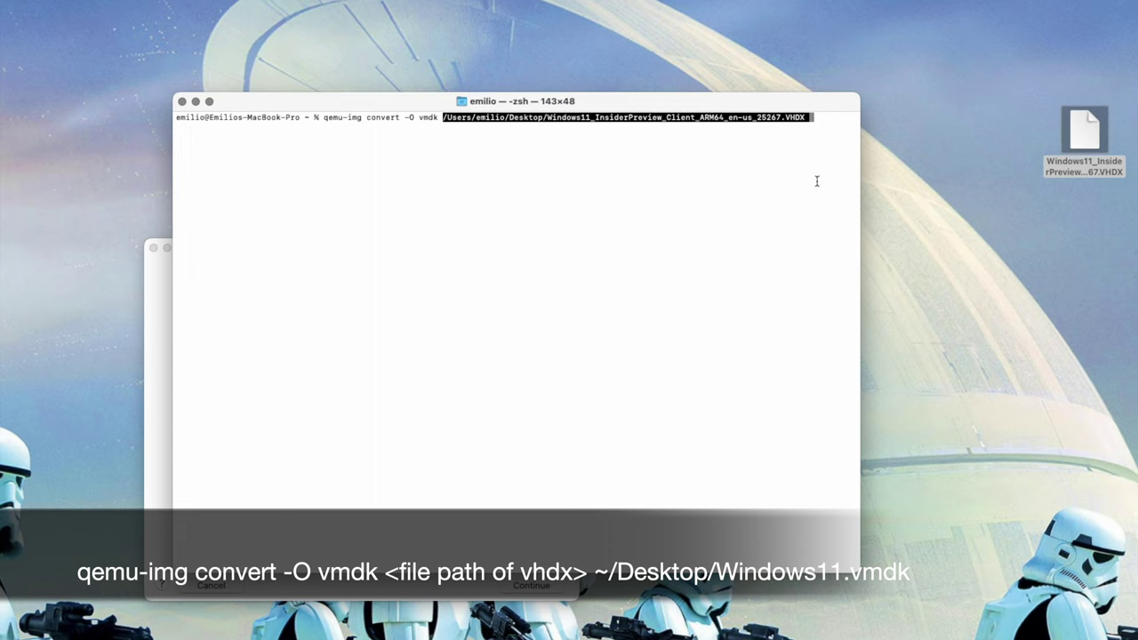
pyautogui.write('~')
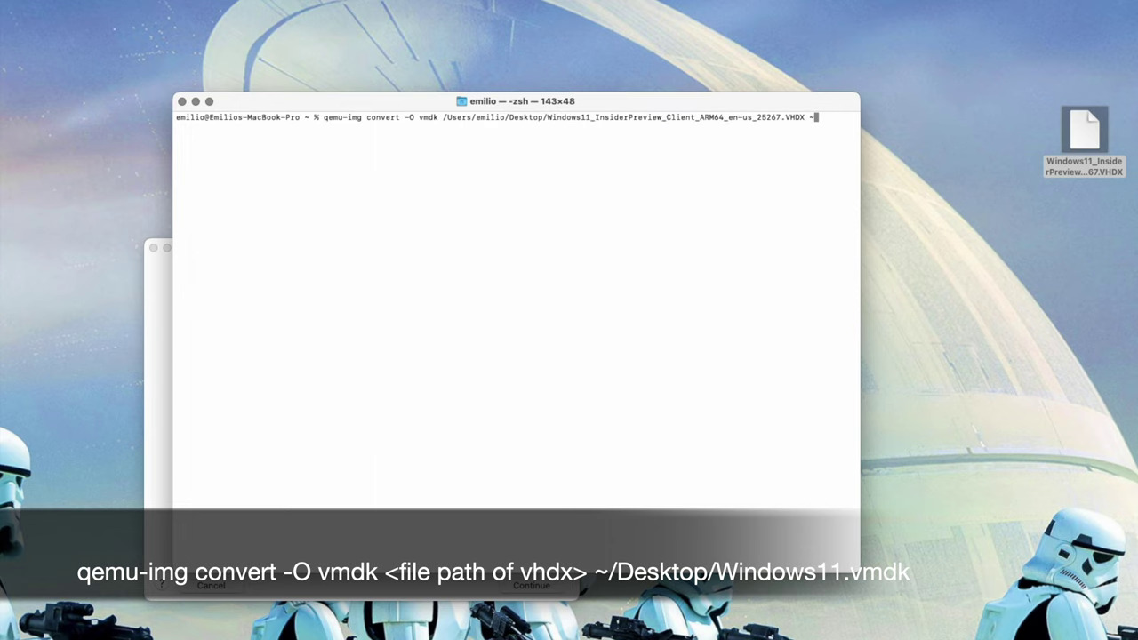
pyautogui.write('/Desktop/')
pyautogui.write('Windows11.vmdk')
pyautogui.press('Return')
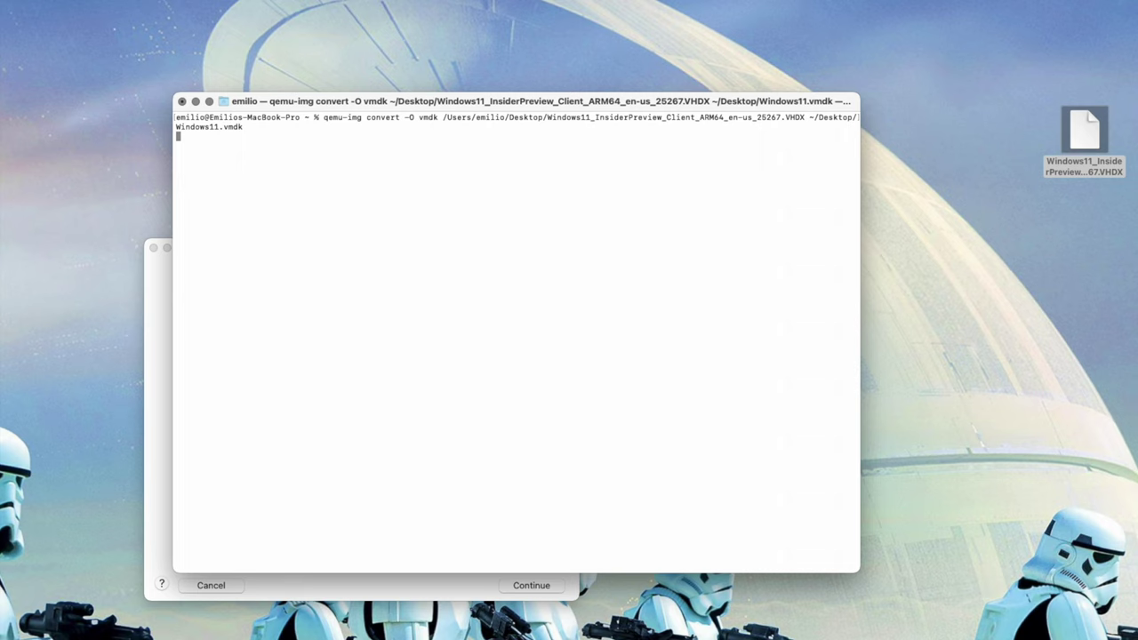
pyautogui.click(1077, 214)
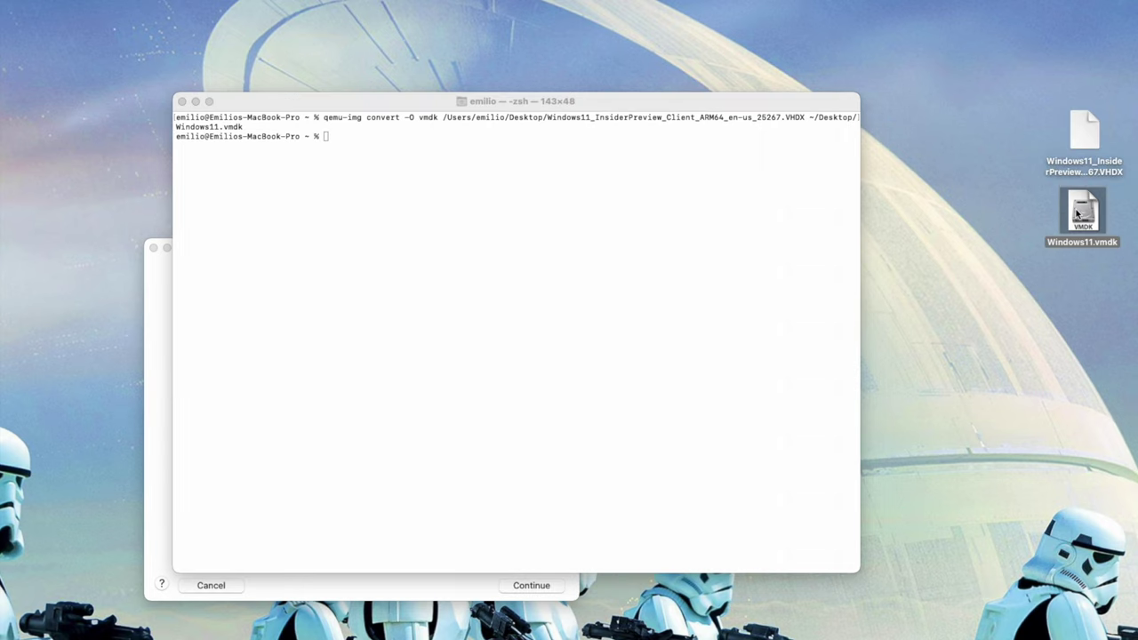
pyautogui.click(1080, 289)
# - Start a custom virtual machine with Windows 11 64-bit Arm as guest and UEFI firmware
pyautogui.click(579, 200)
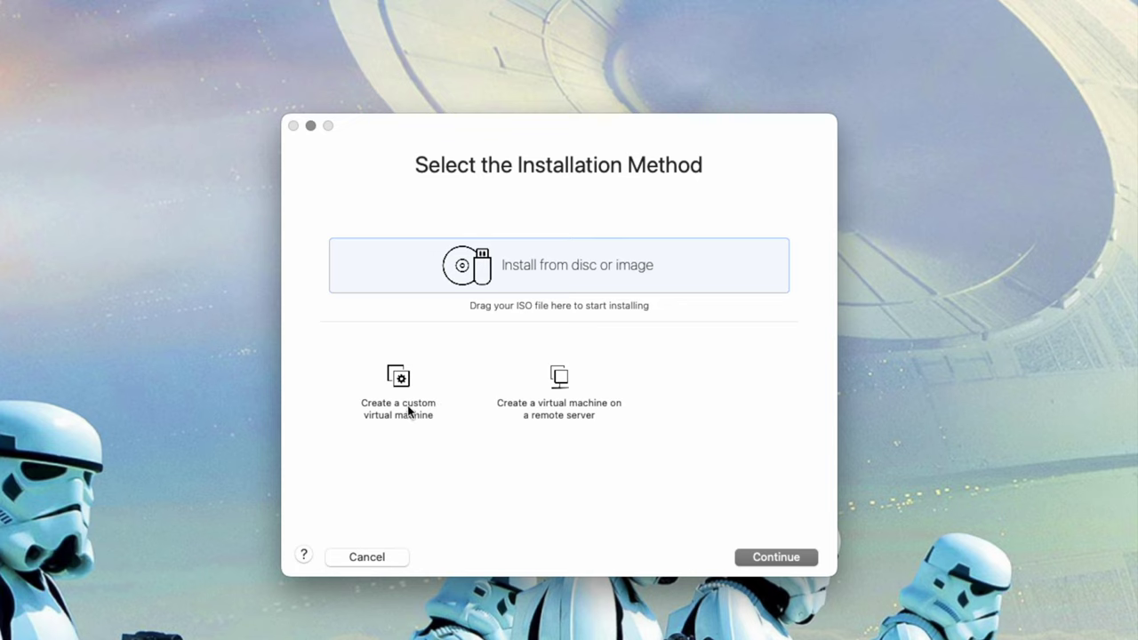
pyautogui.click(387, 377)
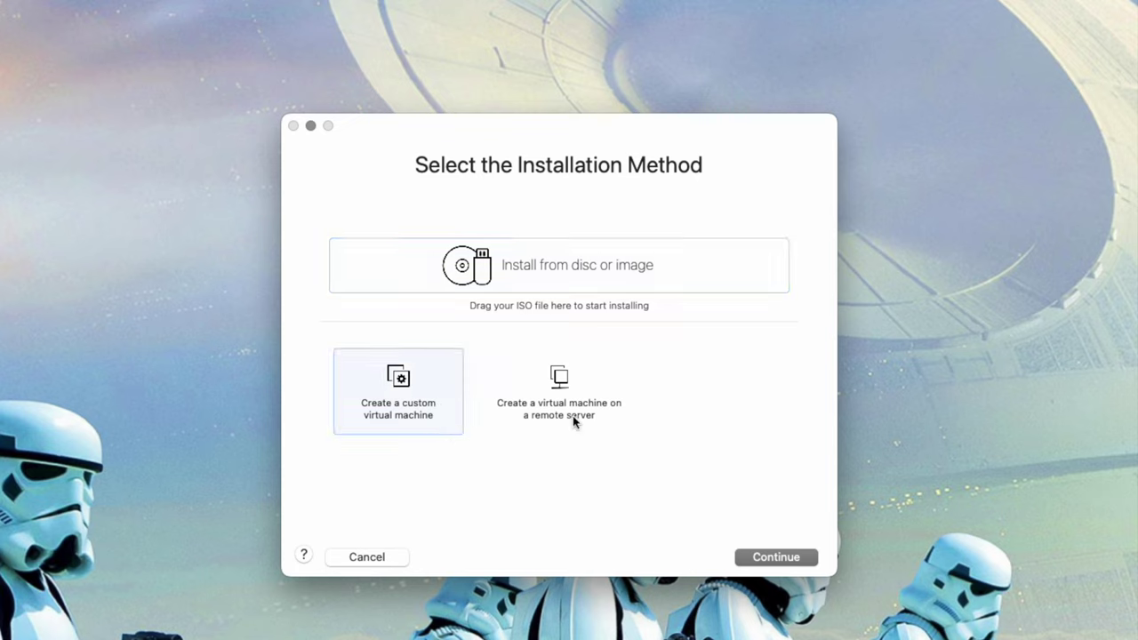
pyautogui.click(775, 557)
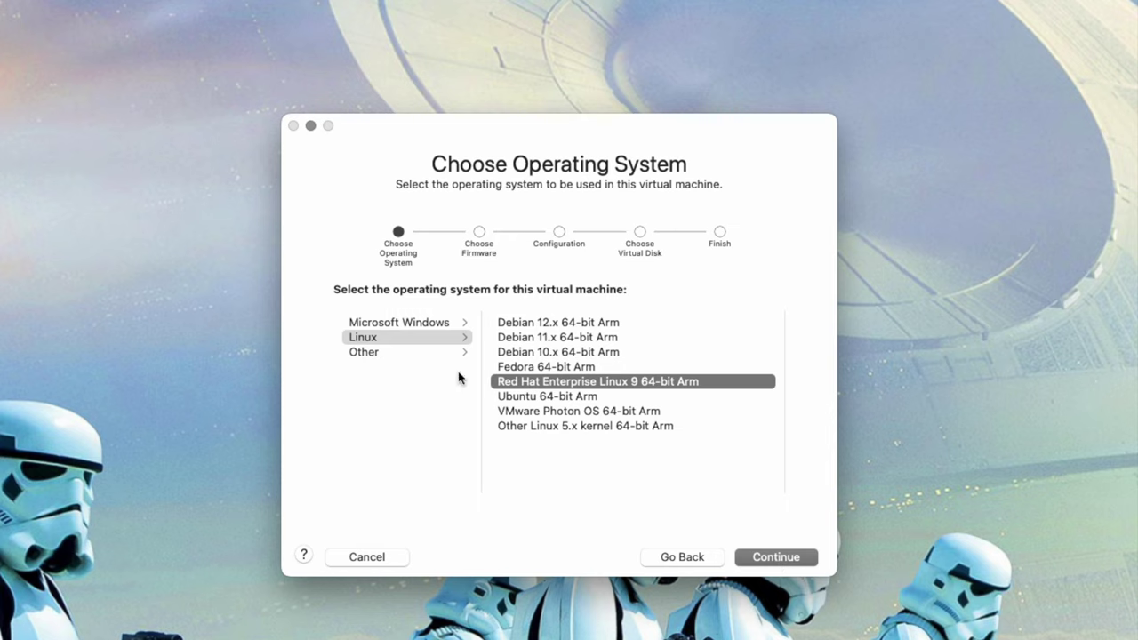
pyautogui.click(418, 323)
pyautogui.click(560, 322)
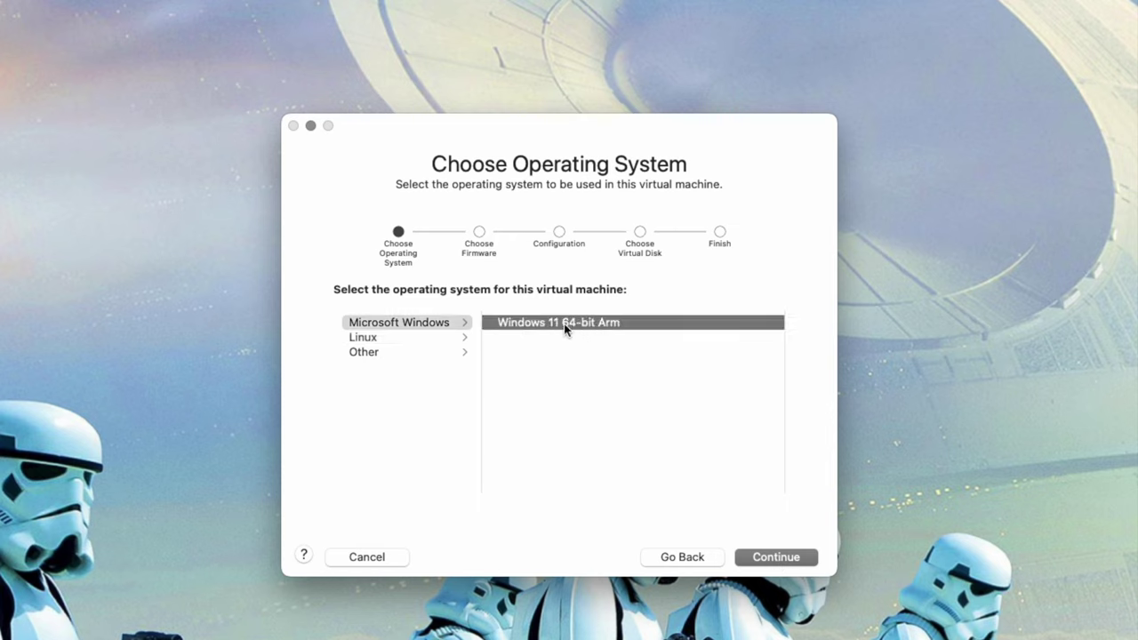
pyautogui.click(775, 557)
pyautogui.click(788, 557)
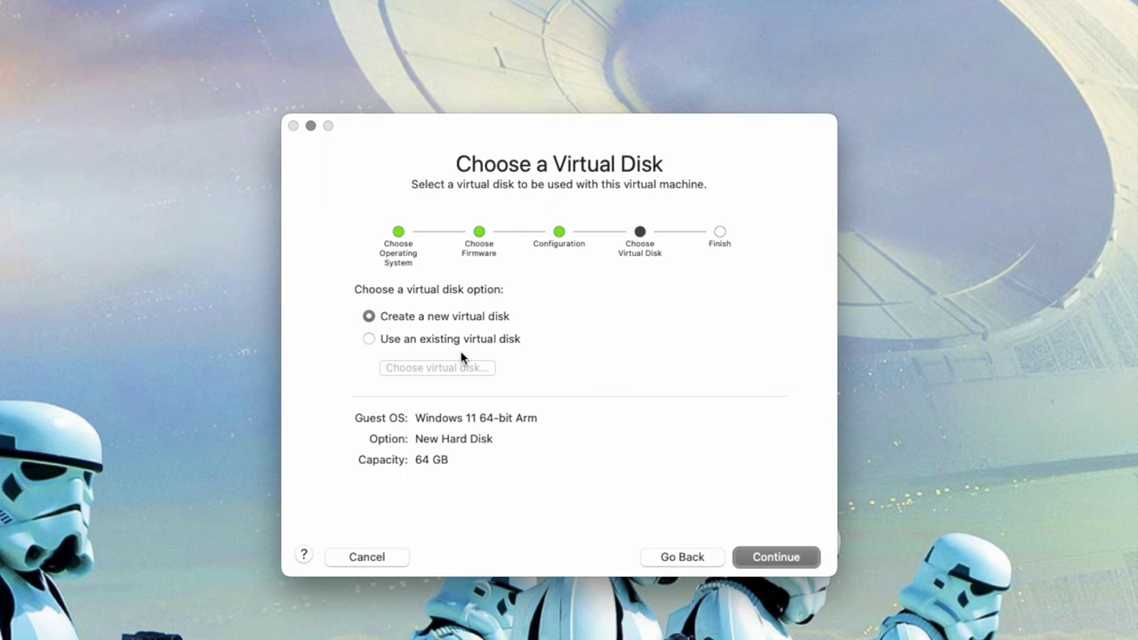
# - Use the existing Windows11.vmdk as the virtual disk and advance to Finish
pyautogui.click(414, 340)
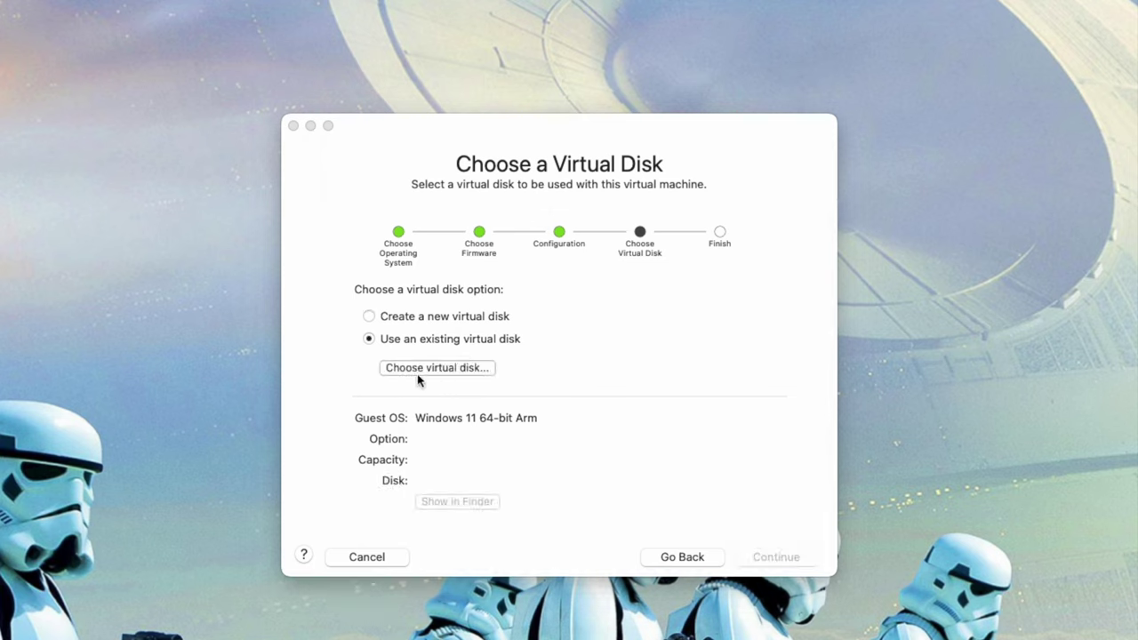
pyautogui.click(448, 370)
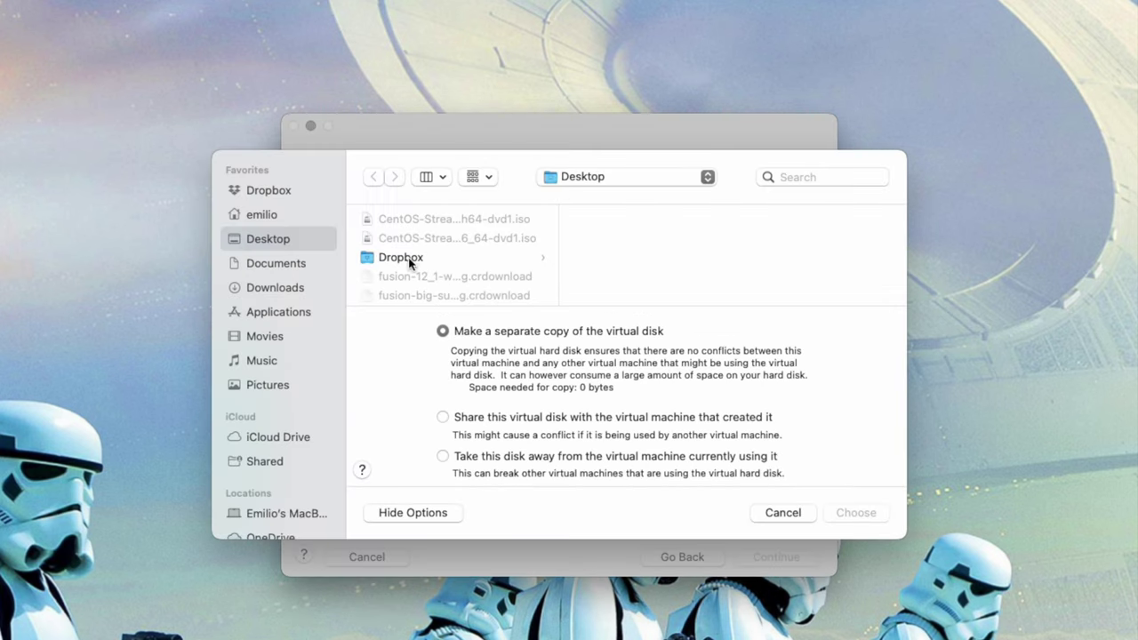
pyautogui.scroll(-5, 485, 289)
pyautogui.scroll(-5, 485, 289)
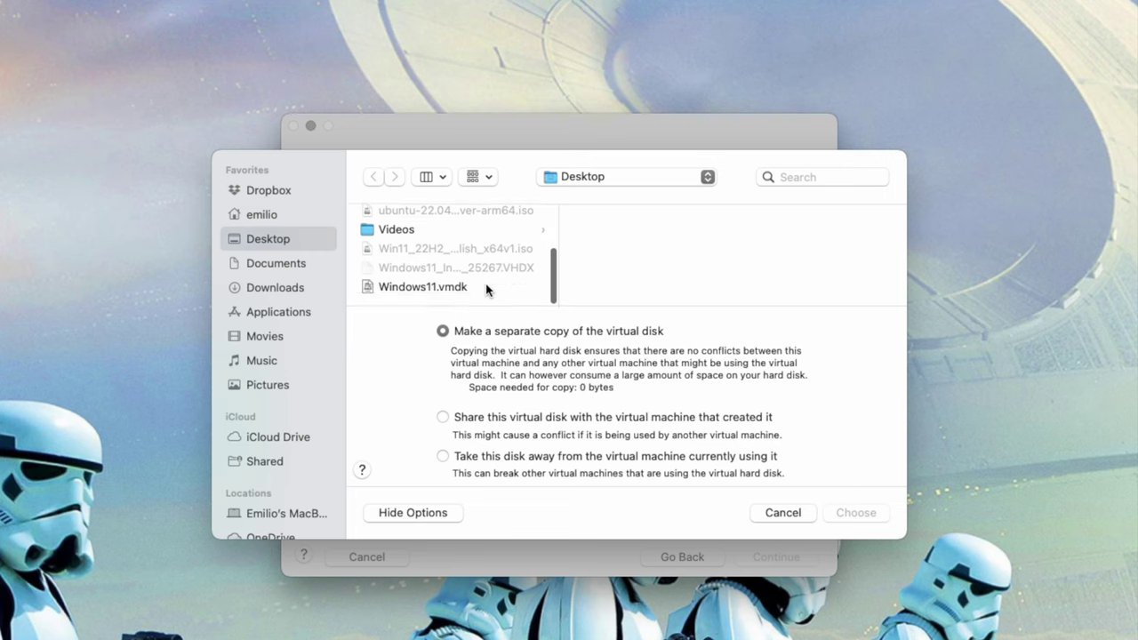
pyautogui.click(432, 288)
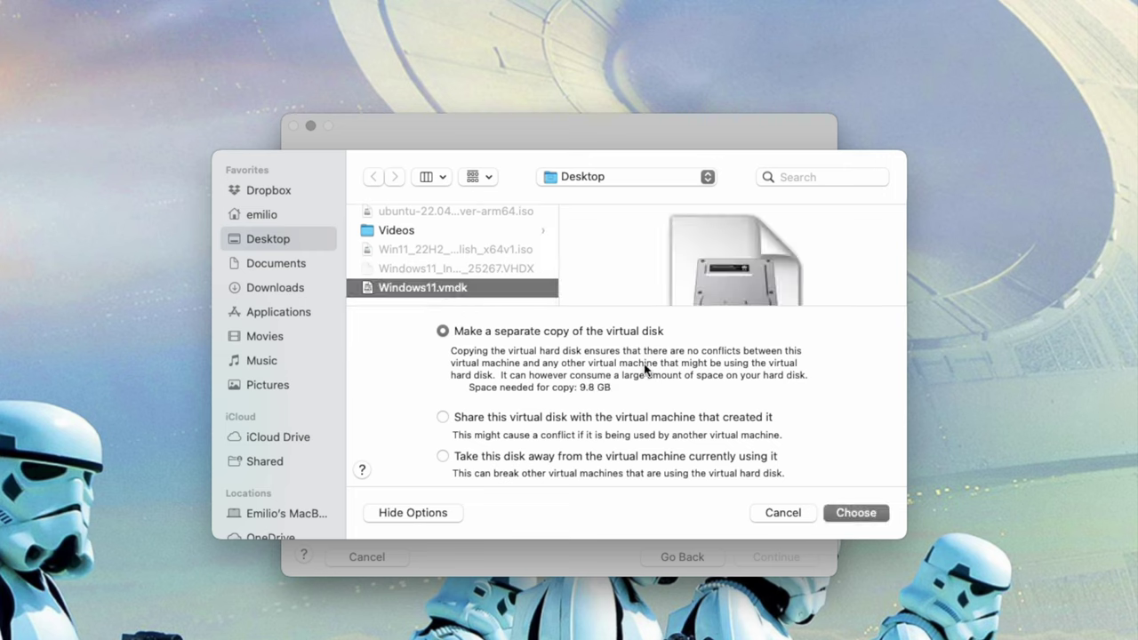
pyautogui.click(862, 513)
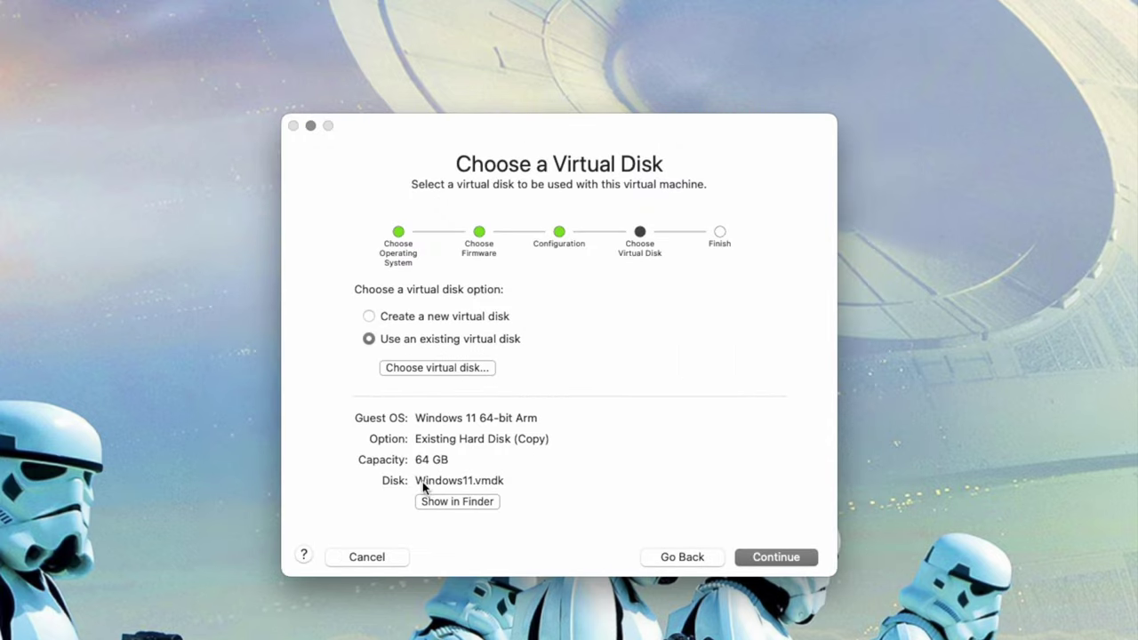
pyautogui.click(778, 557)
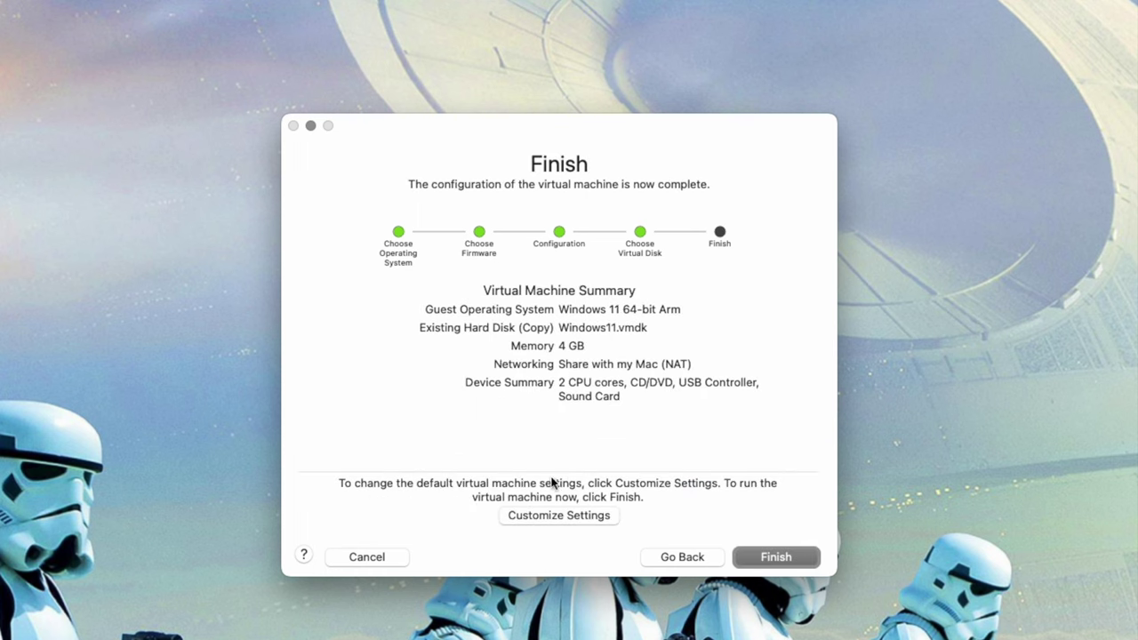
# - Choose Customize Settings and save the VM as 'Windows 11 64-bit Arm.vmwarevm' in Virtual Machines
pyautogui.click(559, 519)
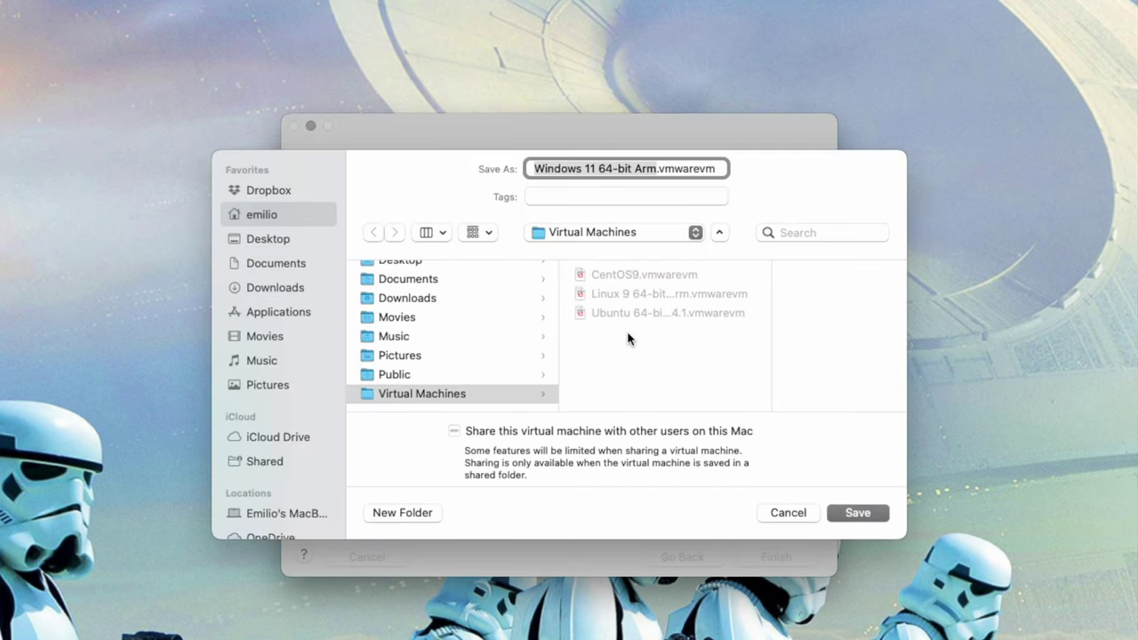
pyautogui.tripleClick(629, 168)
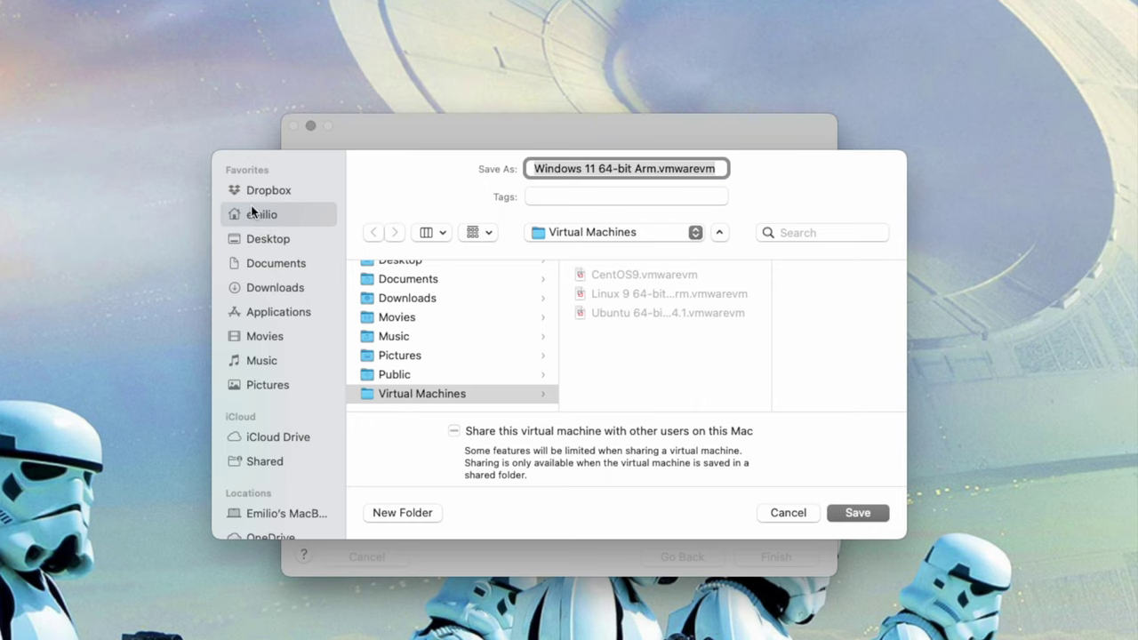
pyautogui.click(858, 513)
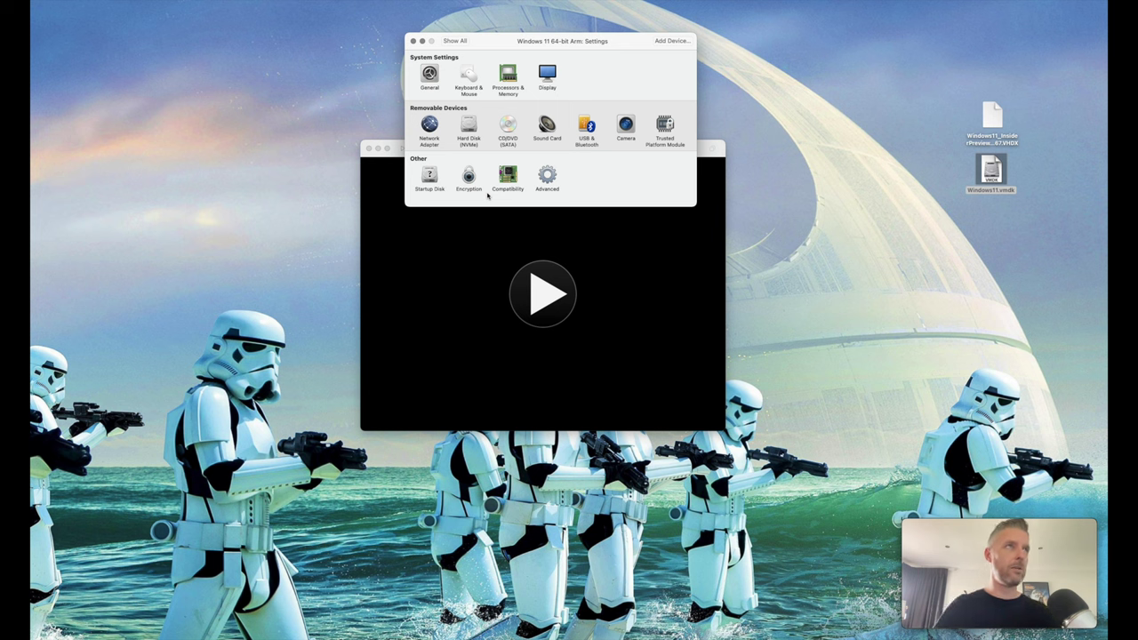
# - Power on the Windows 11 VM and confirm United States as the region
pyautogui.click(444, 254)
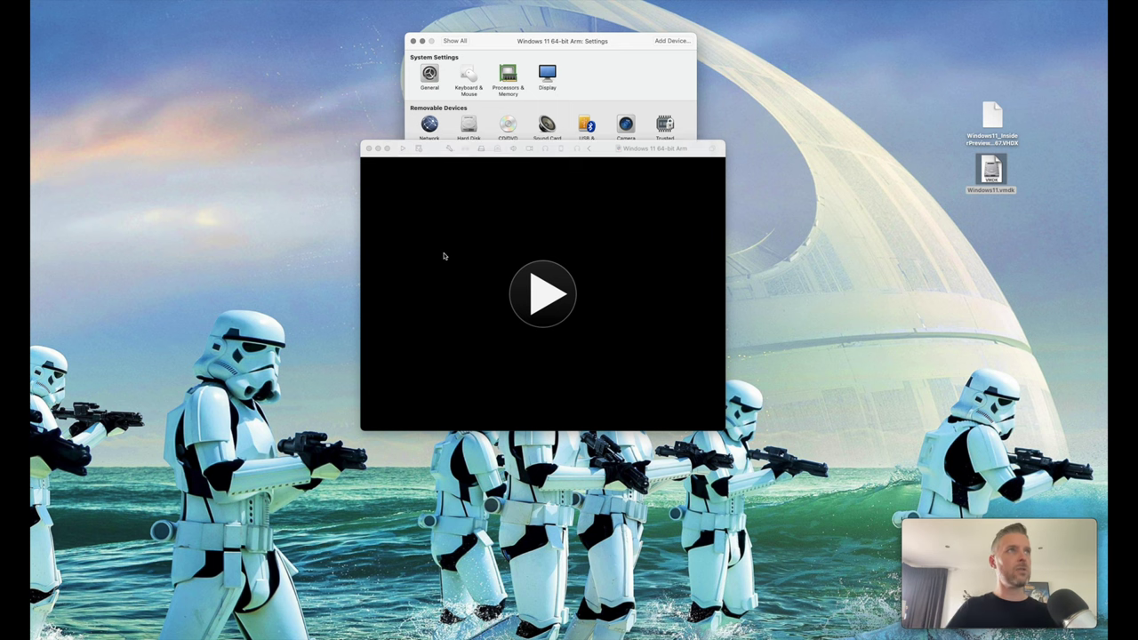
pyautogui.click(541, 295)
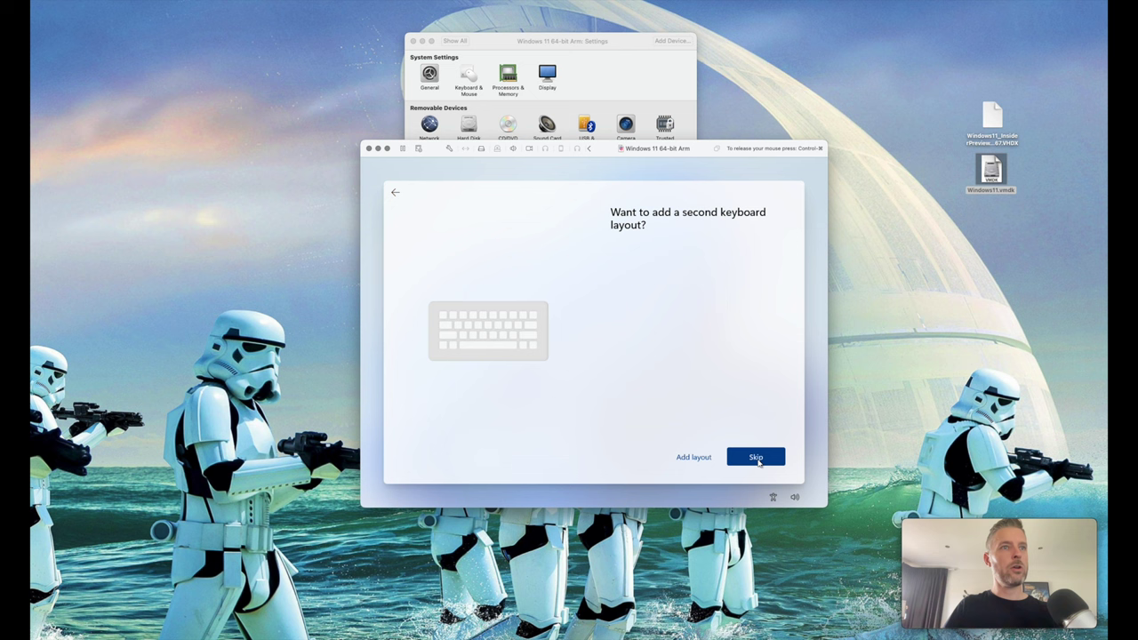
pyautogui.click(757, 461)
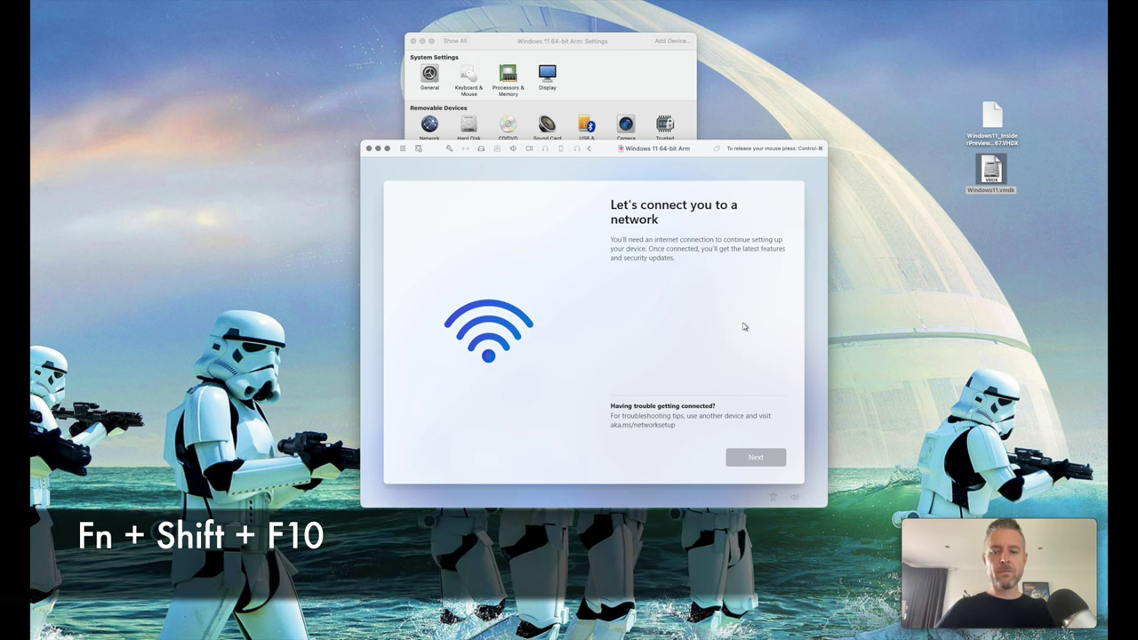
# - Run oobe\bypassnro in an administrator command prompt to restart setup without a network requirement
pyautogui.hotkey('shift', 'F10')
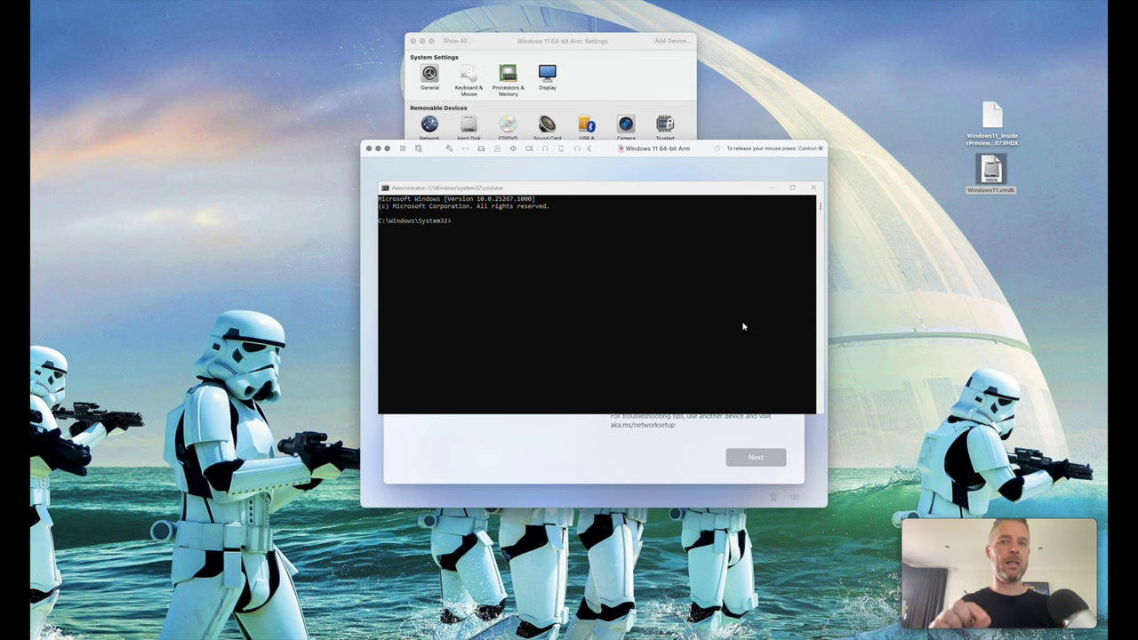
pyautogui.click(538, 322)
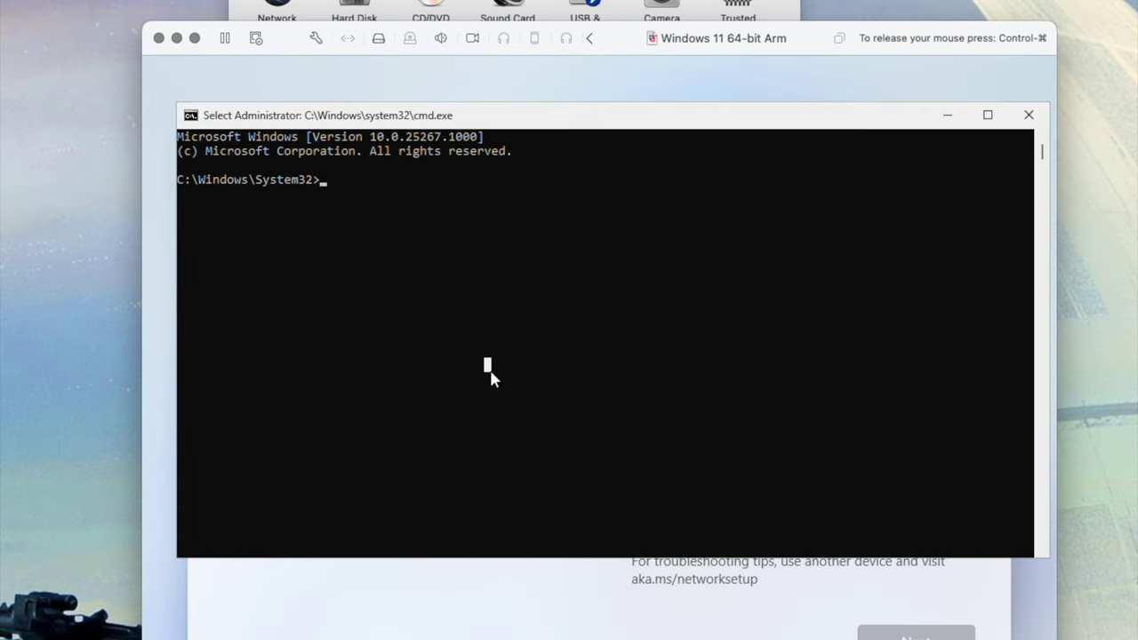
pyautogui.write('oobe\x08y')
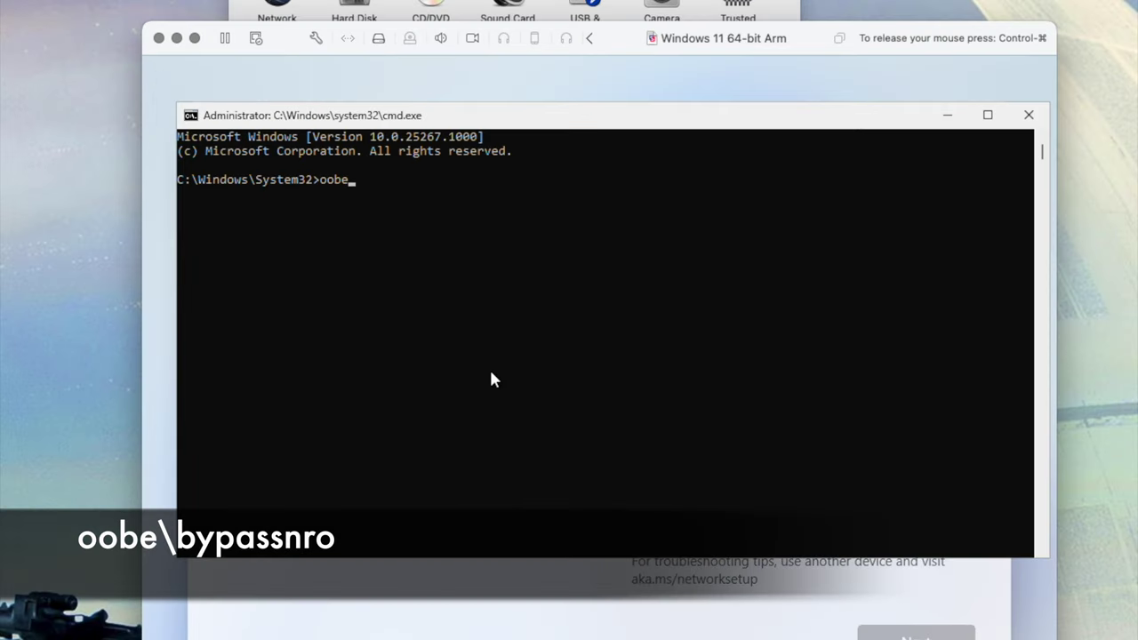
pyautogui.write('passnro')
pyautogui.press('Return')
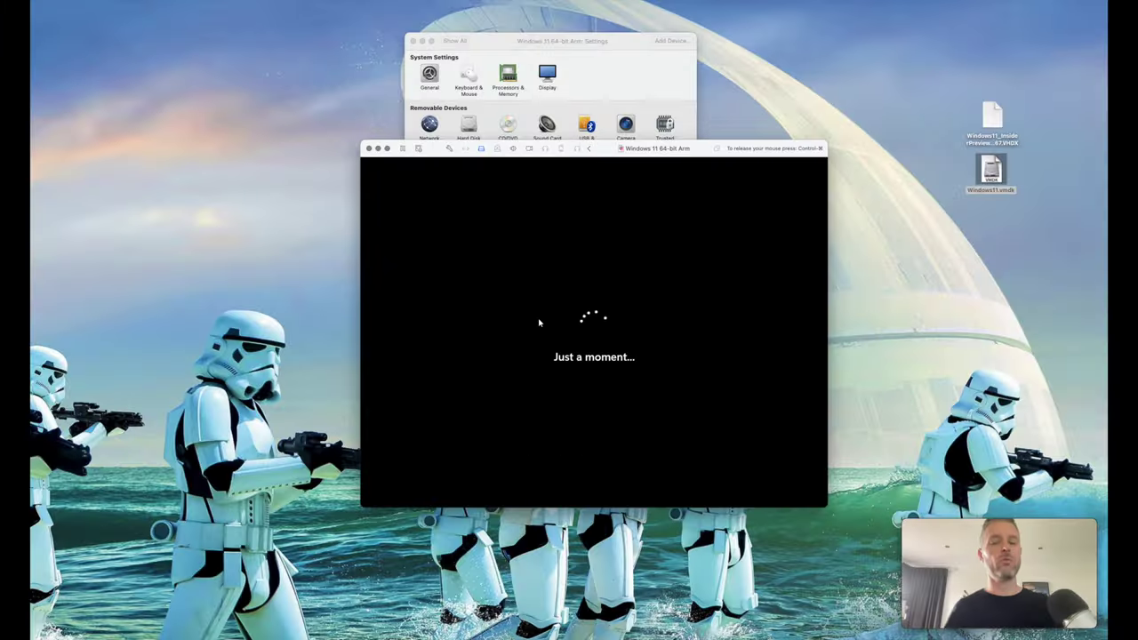
# - Accept the region and US keyboard, continue without internet, and accept the license
pyautogui.click(754, 455)
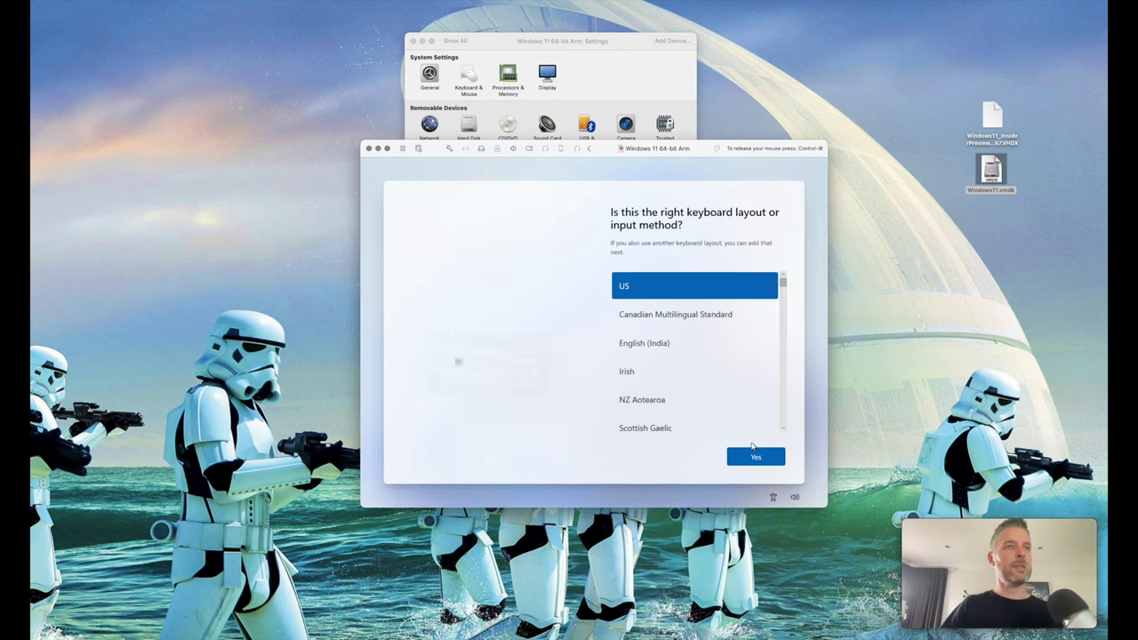
pyautogui.click(753, 454)
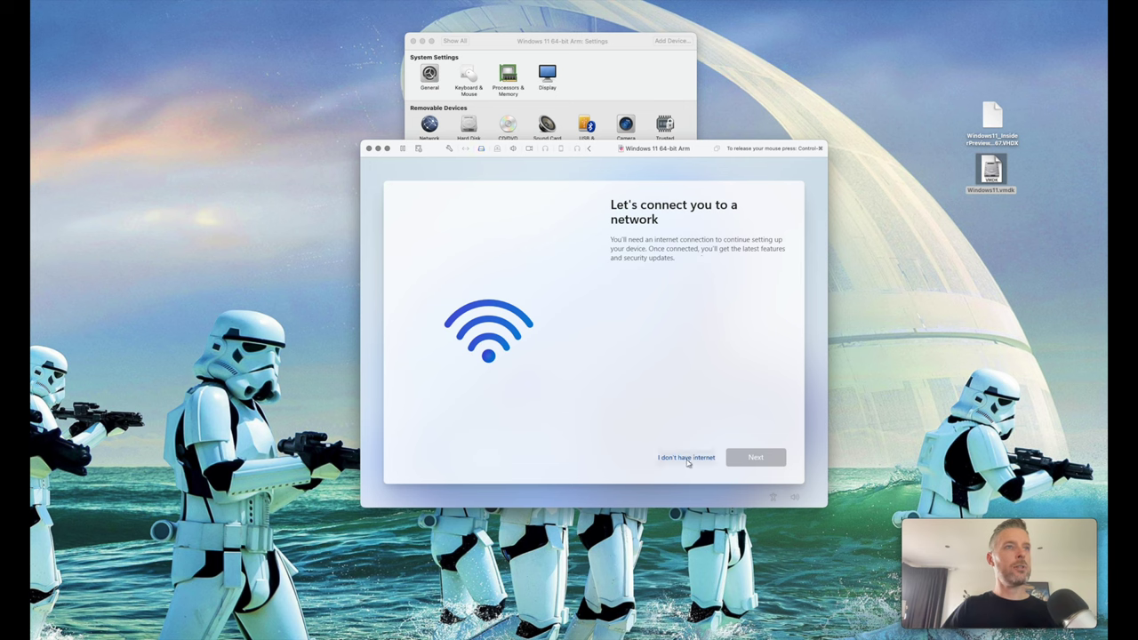
pyautogui.click(687, 458)
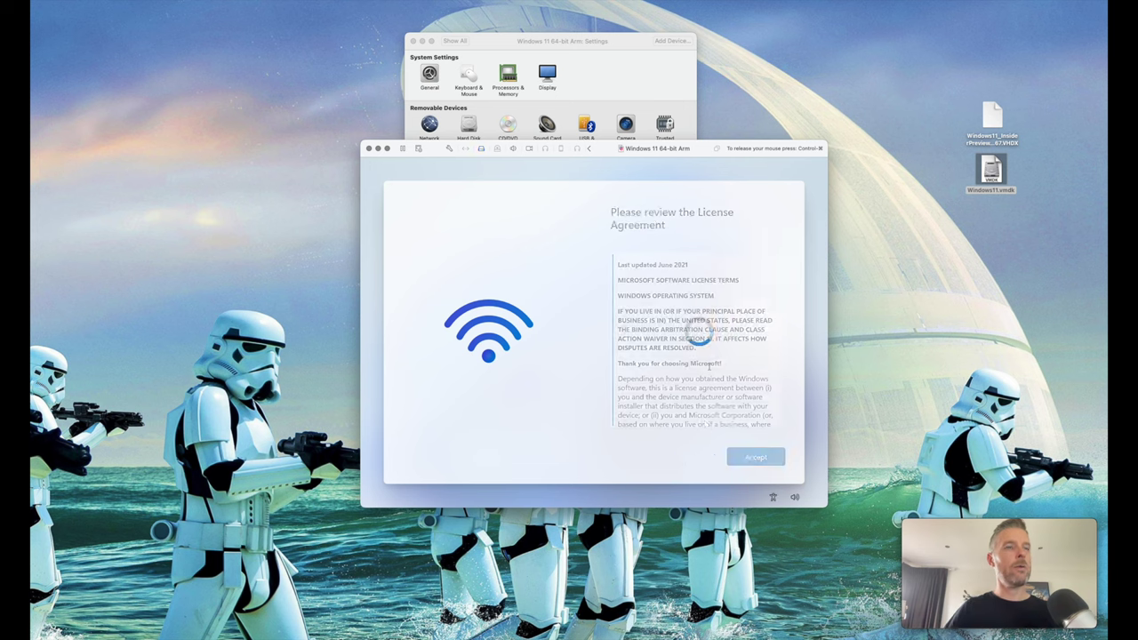
pyautogui.click(763, 457)
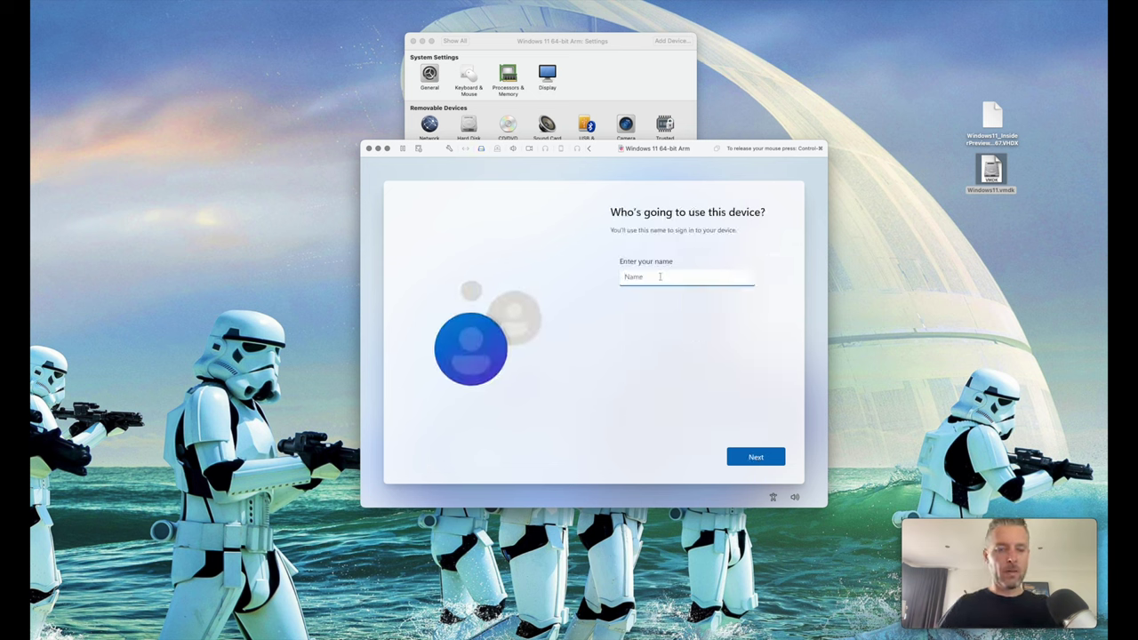
# - Create the local account by entering a user name and confirming a password
pyautogui.write('Emilio')
pyautogui.press('Return')
pyautogui.write('********')
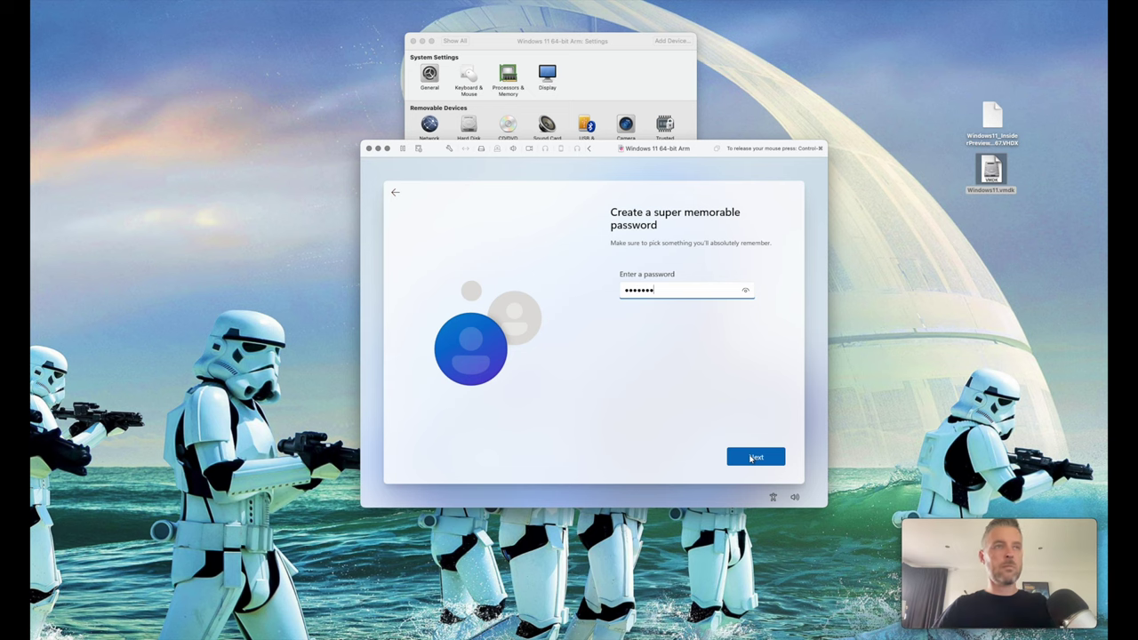
pyautogui.click(751, 457)
pyautogui.write('********')
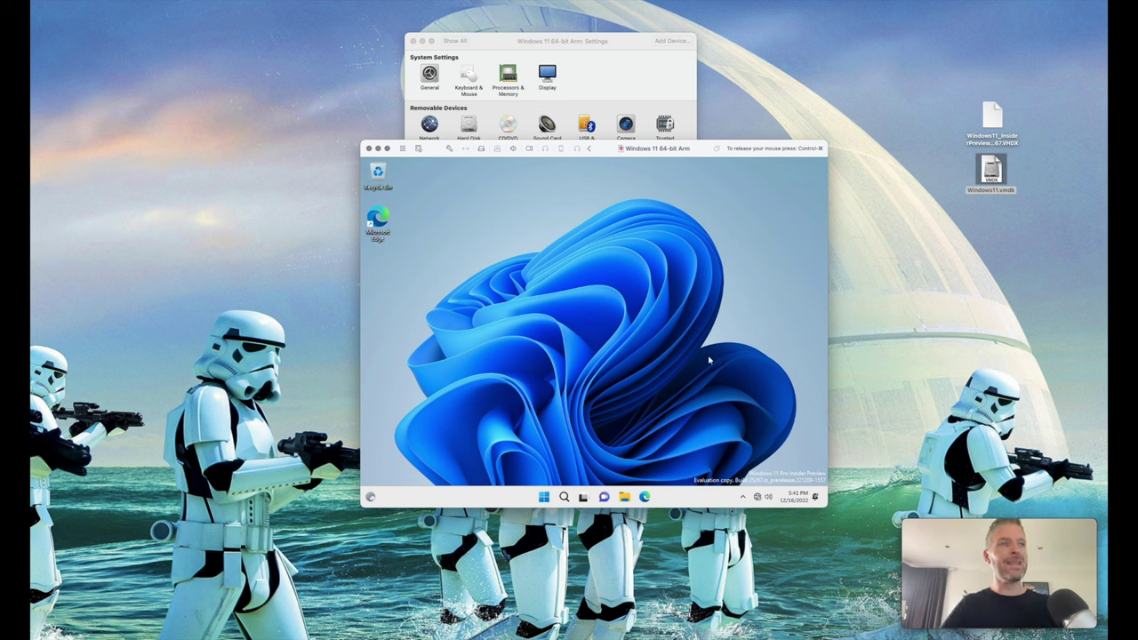
# - Launch Windows PowerShell as administrator from the Start menu search
pyautogui.click(544, 496)
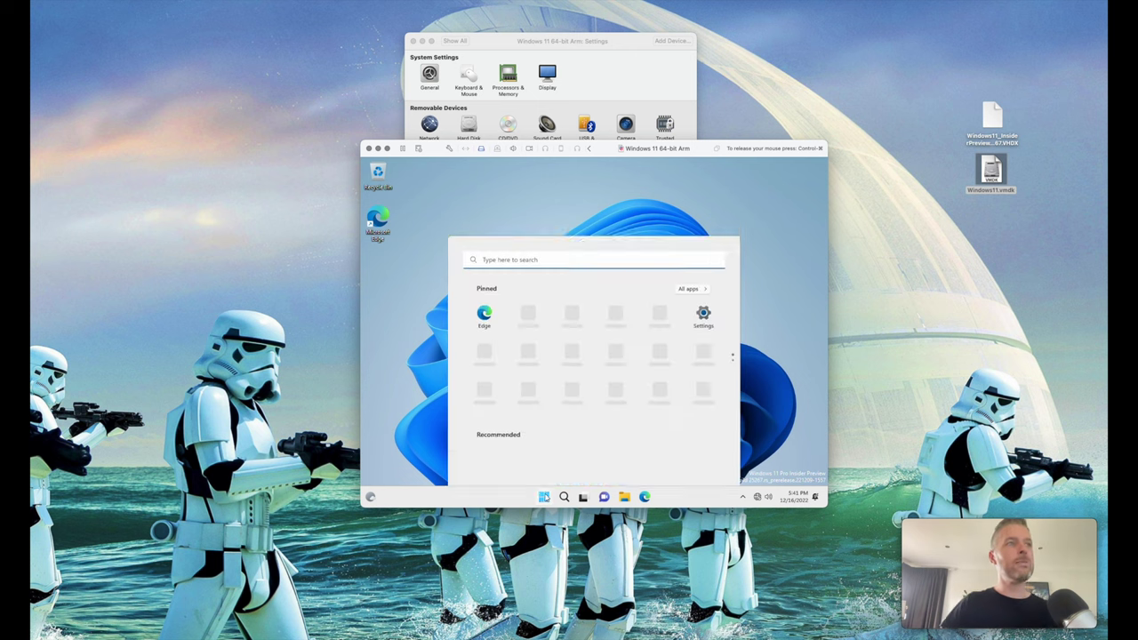
pyautogui.write('powershe')
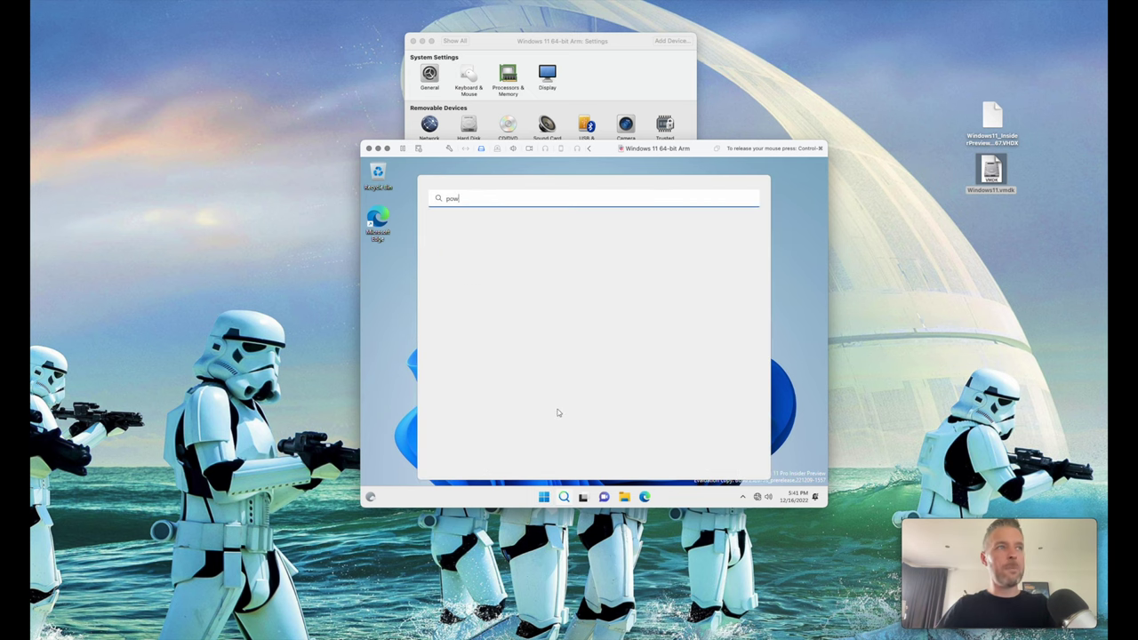
pyautogui.rightClick(418, 241)
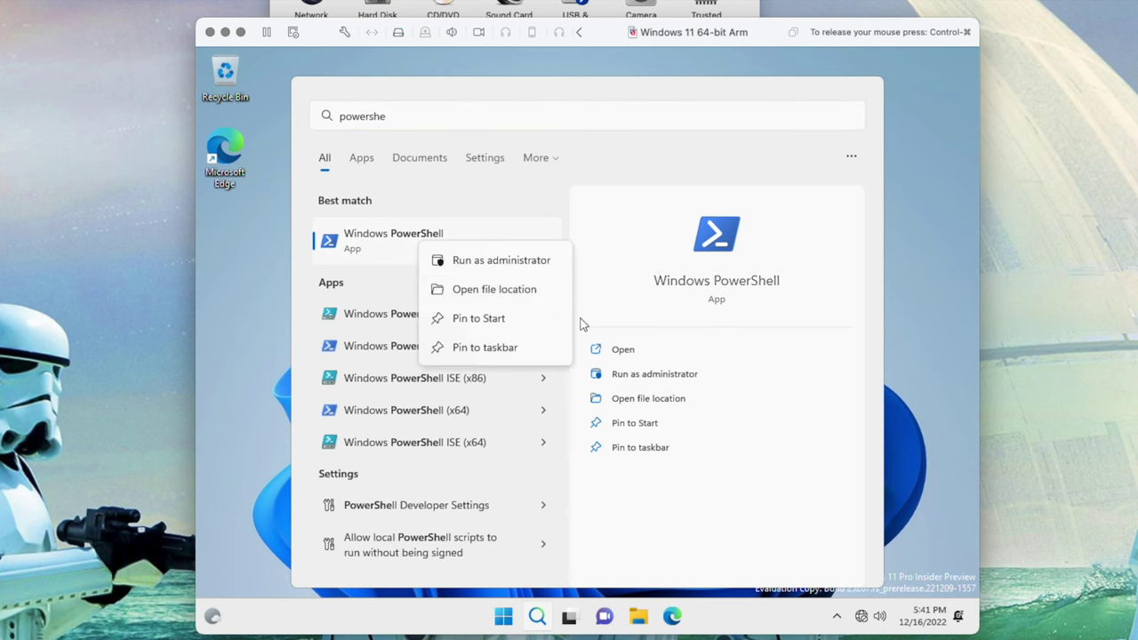
pyautogui.click(519, 267)
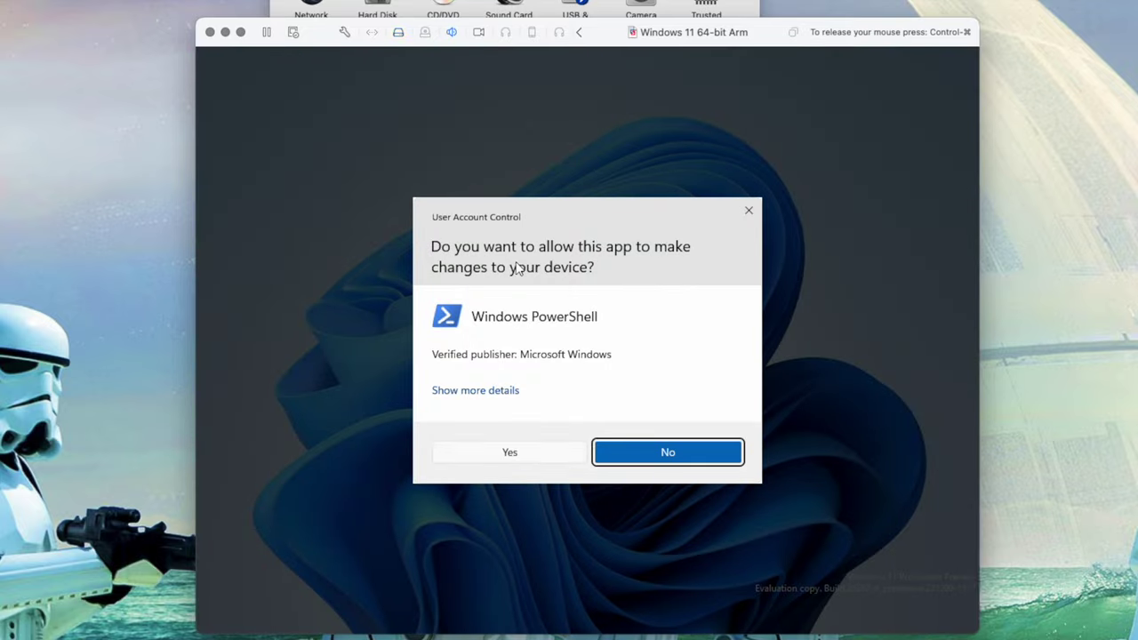
pyautogui.click(521, 455)
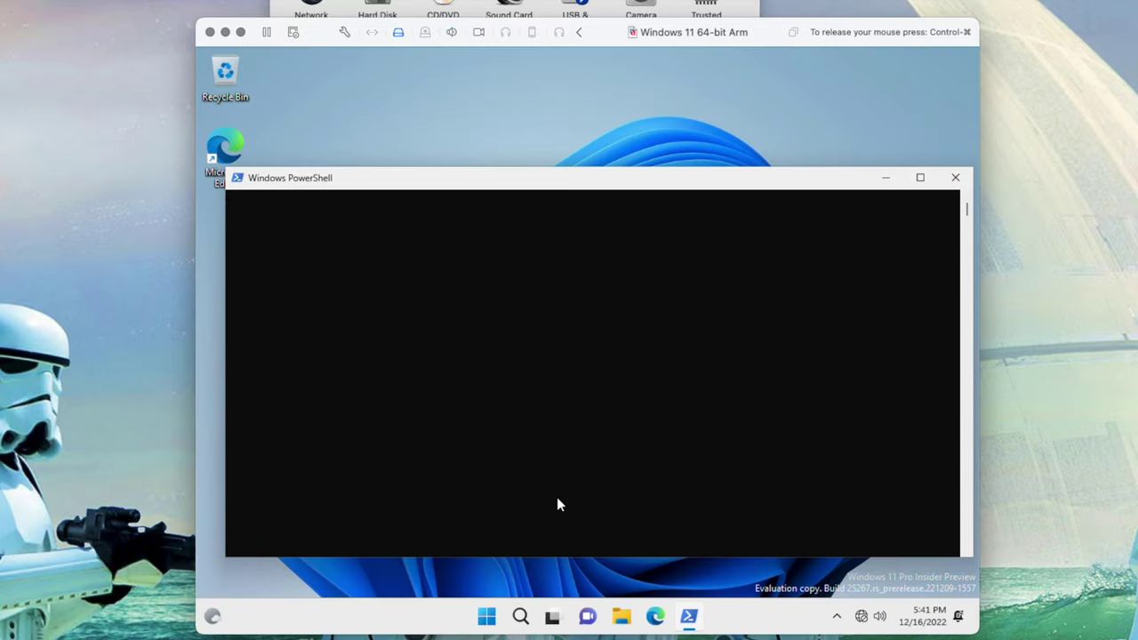
# - Run Set-ExecutionPolicy RemoteSigned and confirm with Y
pyautogui.click(589, 434)
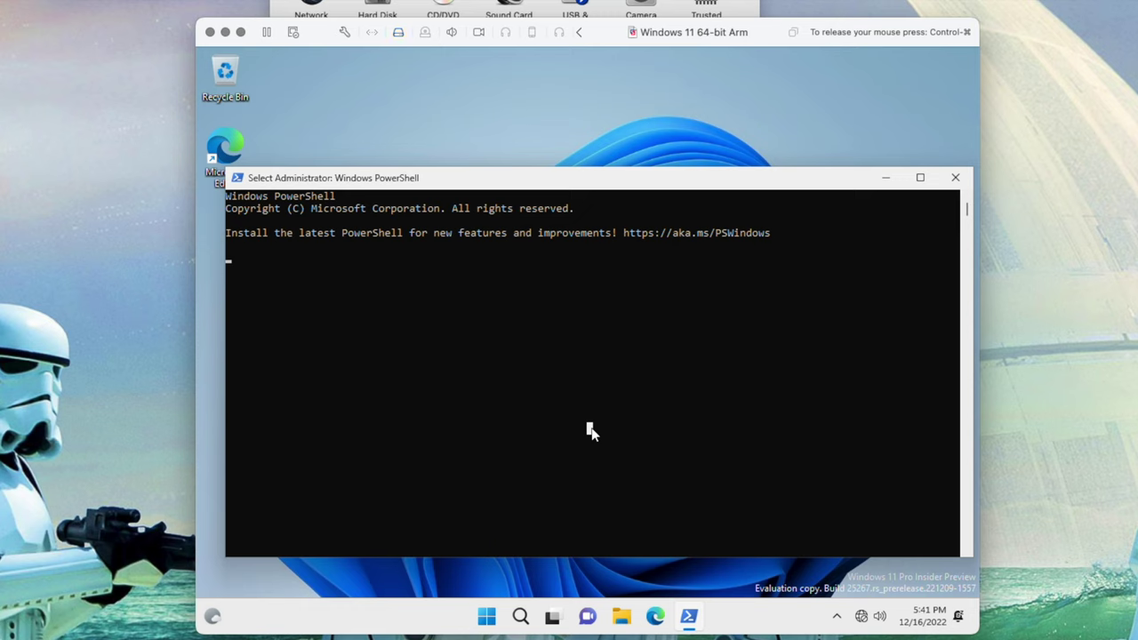
pyautogui.press('Escape')
pyautogui.write('Set-ExecutionPolicy')
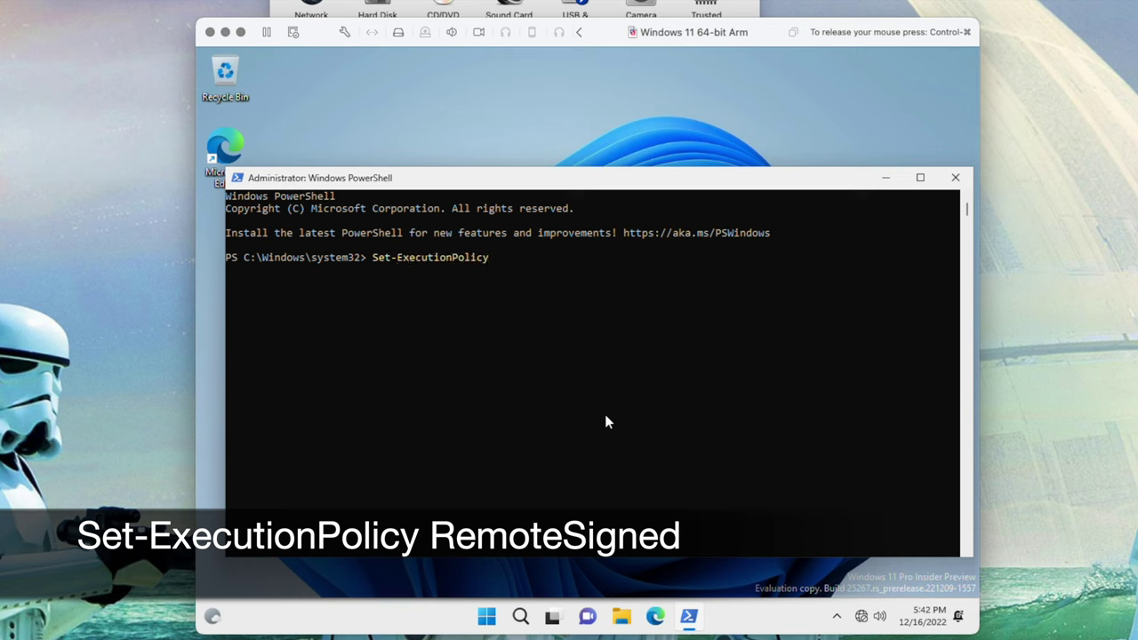
pyautogui.write(' RemoteSigned')
pyautogui.press('Return')
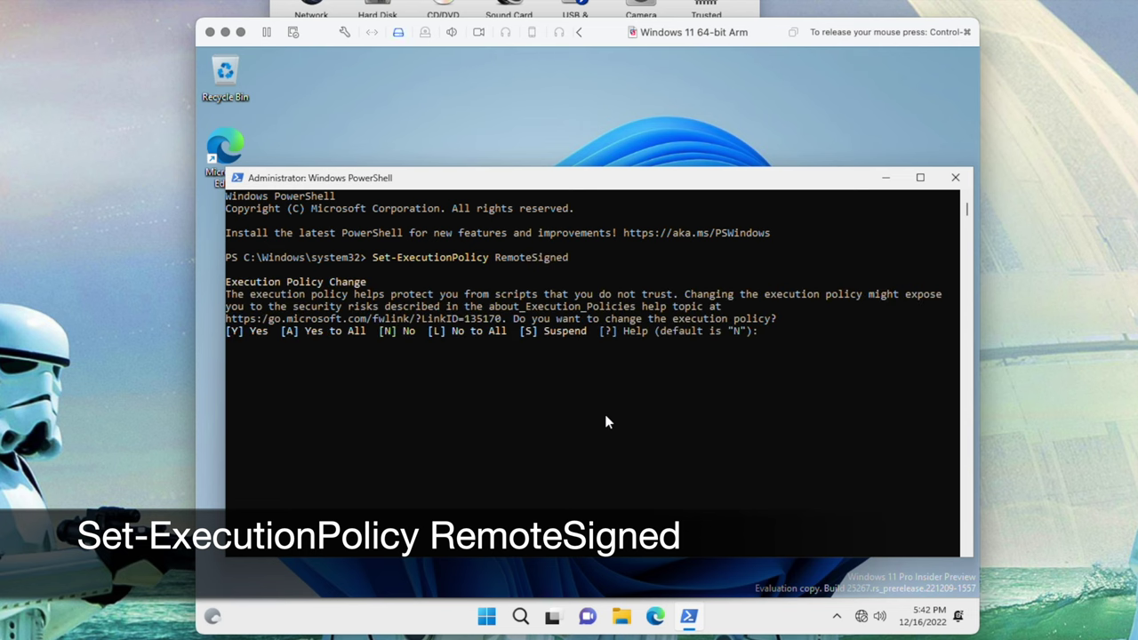
pyautogui.write('y')
pyautogui.press('Return')
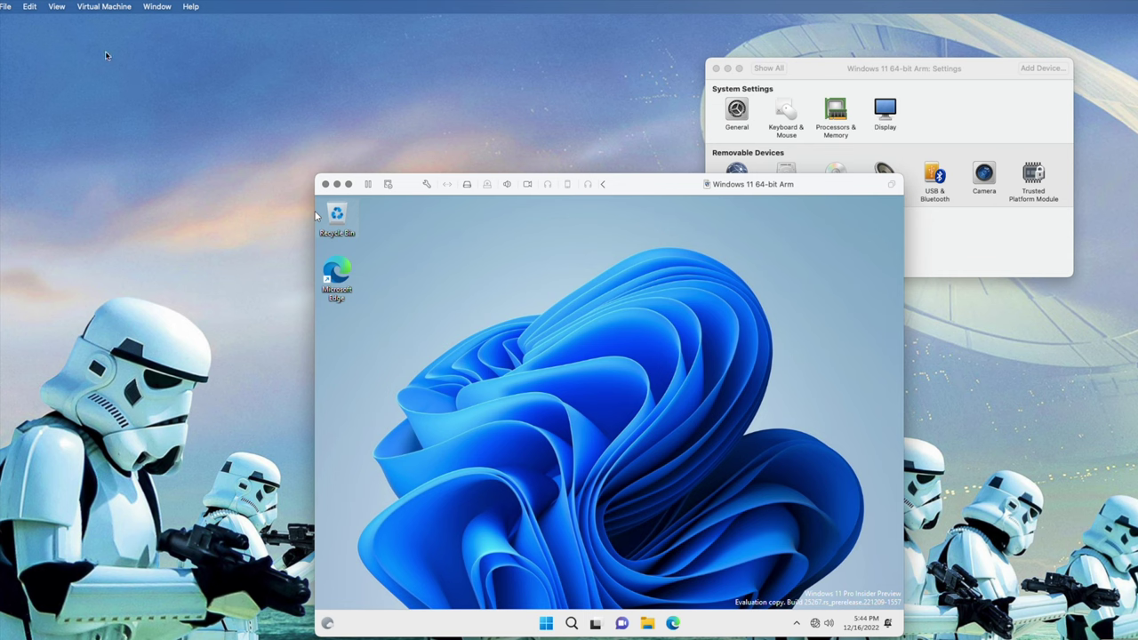
# - Connect the VMware Tools installer disc via Virtual Machine > Reinstall VMware Tools
pyautogui.click(104, 8)
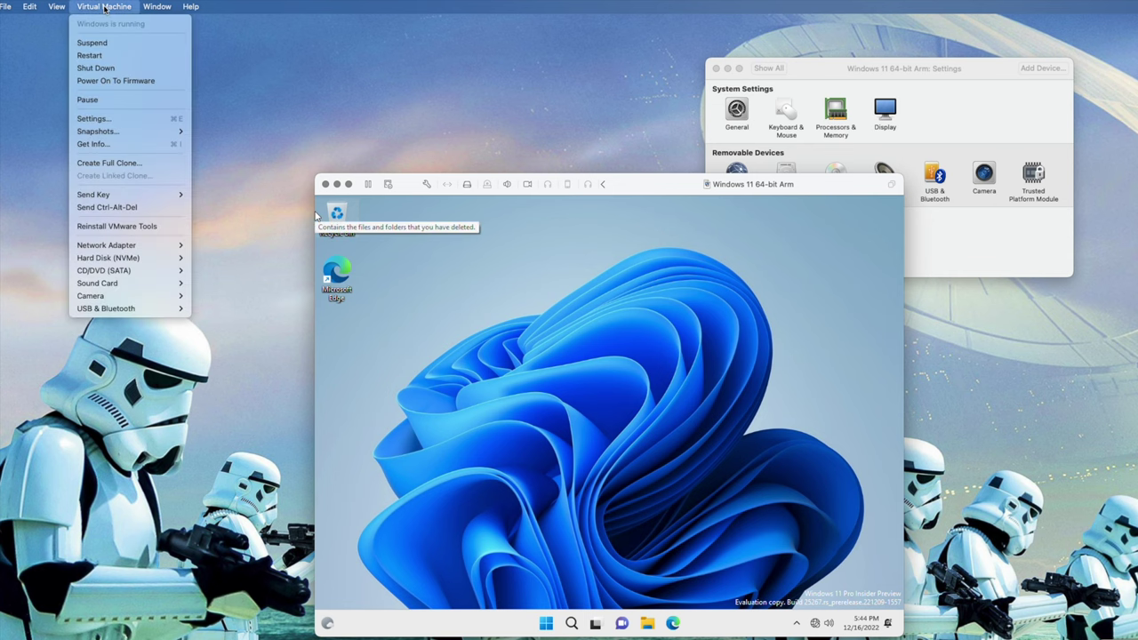
pyautogui.click(110, 228)
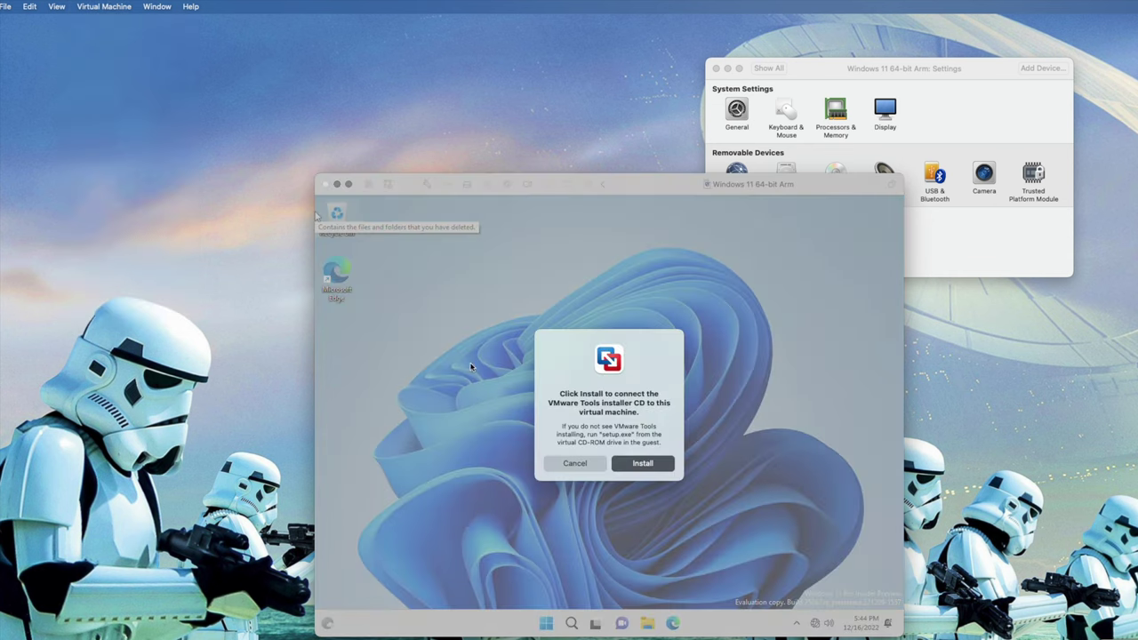
pyautogui.click(640, 466)
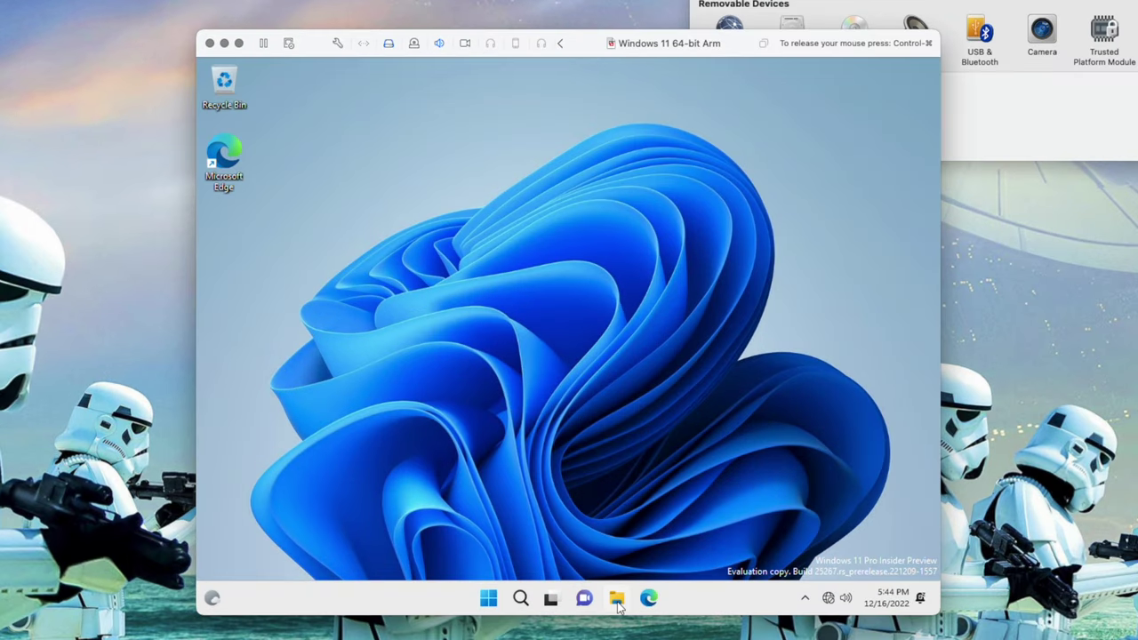
# - Run the setup script from DVD Drive (D:) with PowerShell and allow it elevated
pyautogui.click(616, 598)
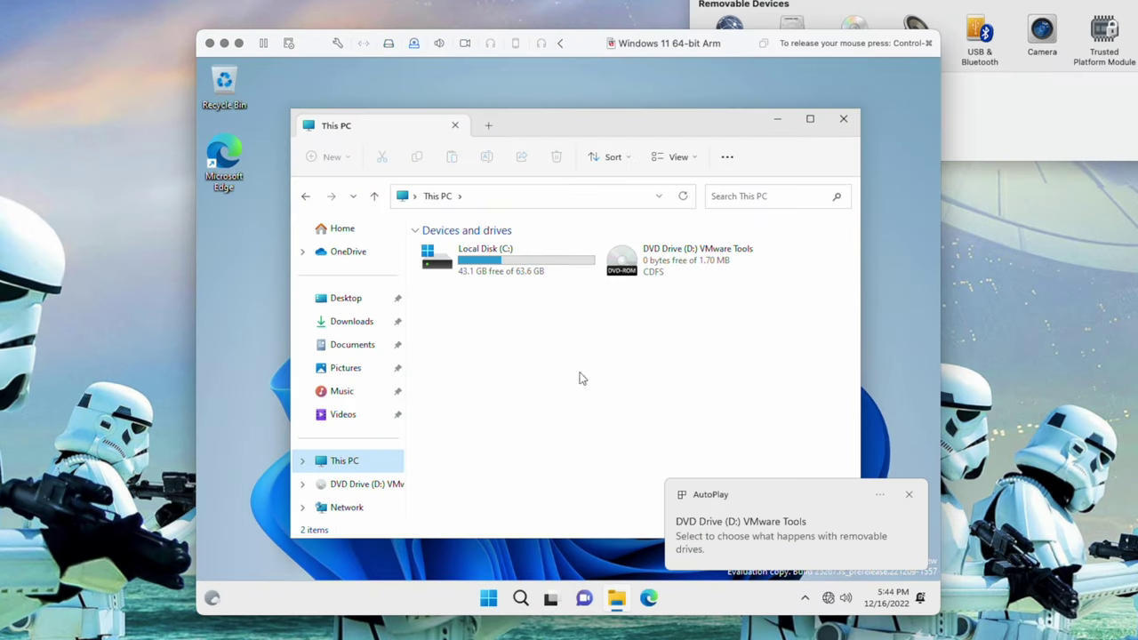
pyautogui.doubleClick(668, 265)
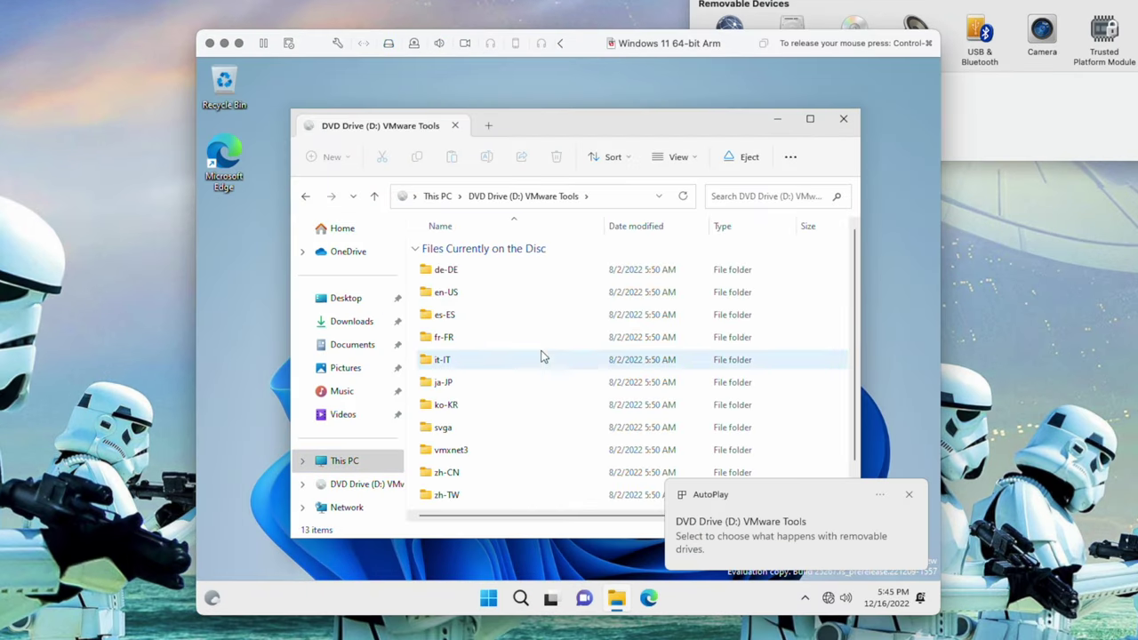
pyautogui.scroll(-1, 558, 387)
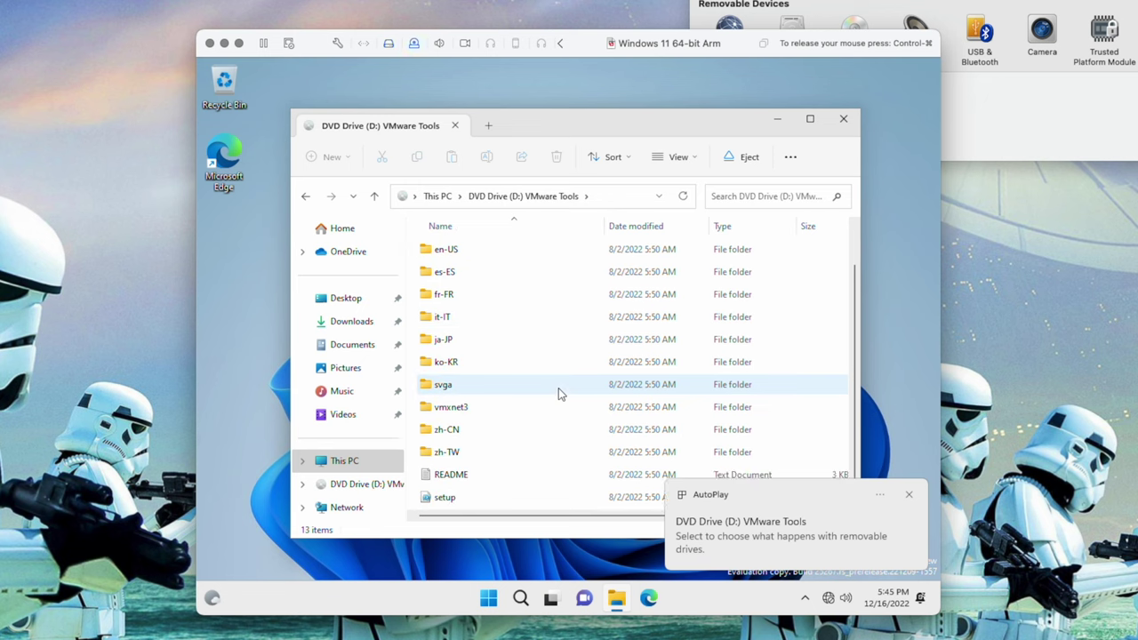
pyautogui.rightClick(449, 501)
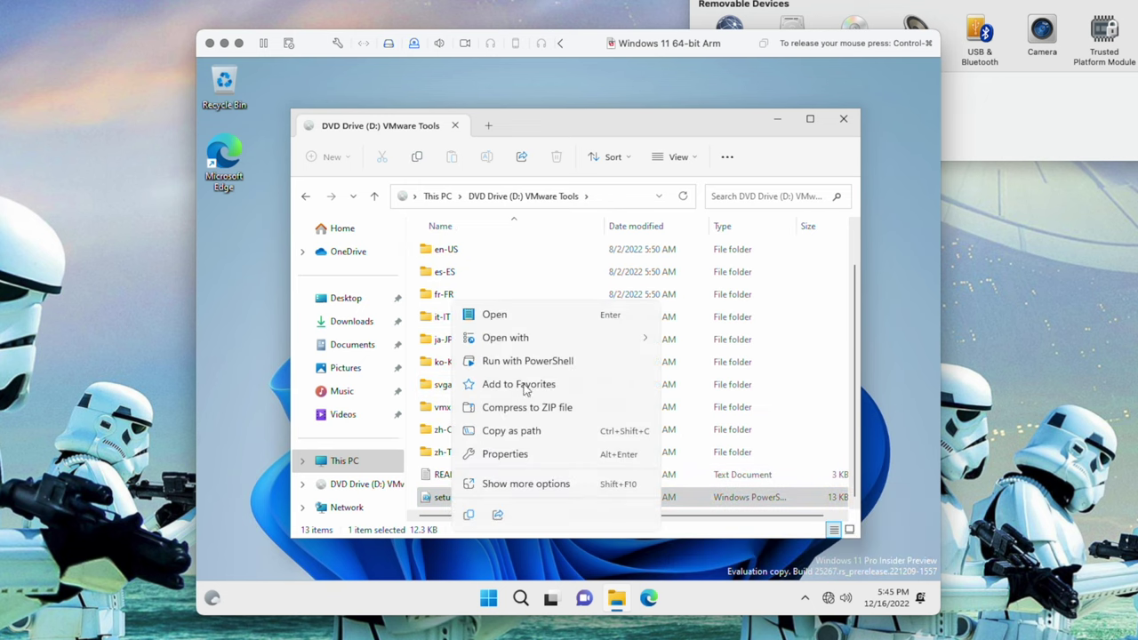
pyautogui.click(547, 362)
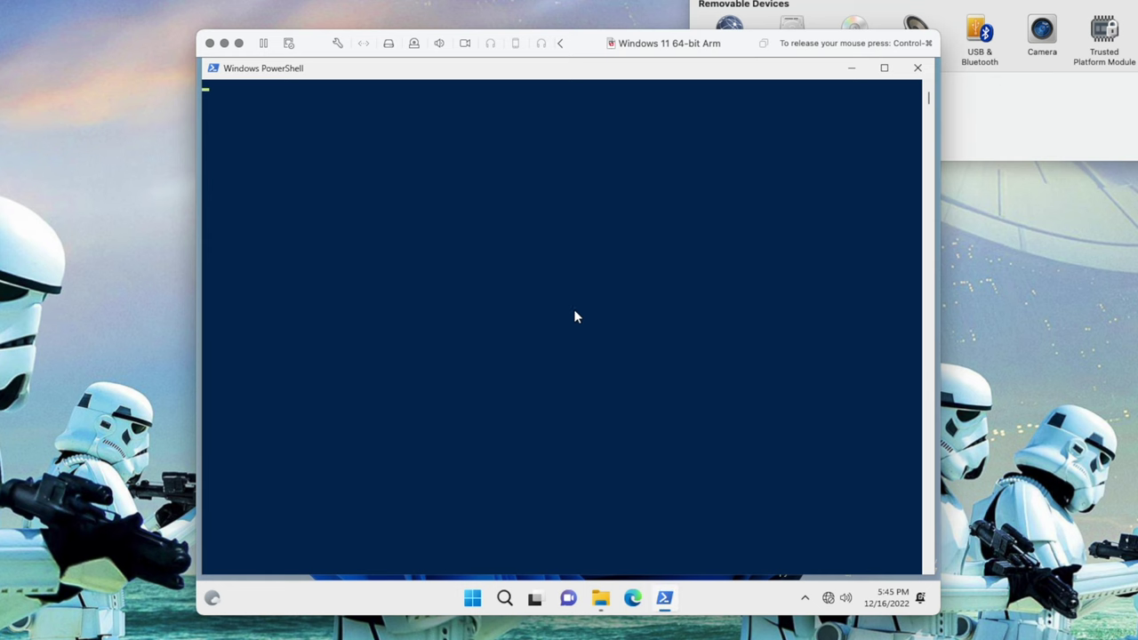
pyautogui.click(603, 284)
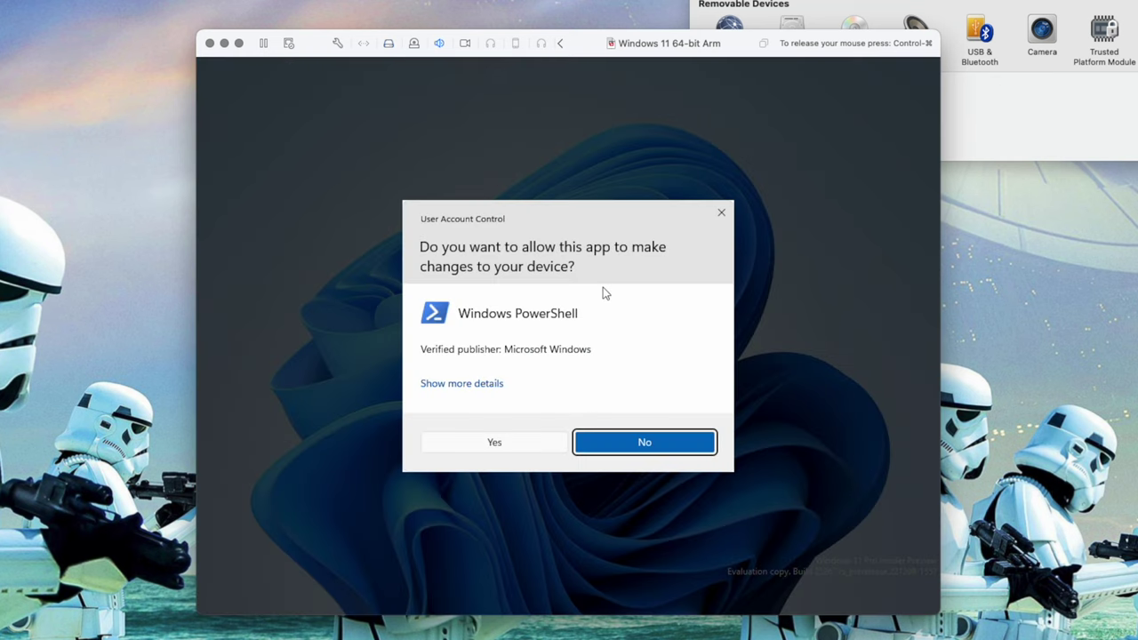
pyautogui.click(509, 447)
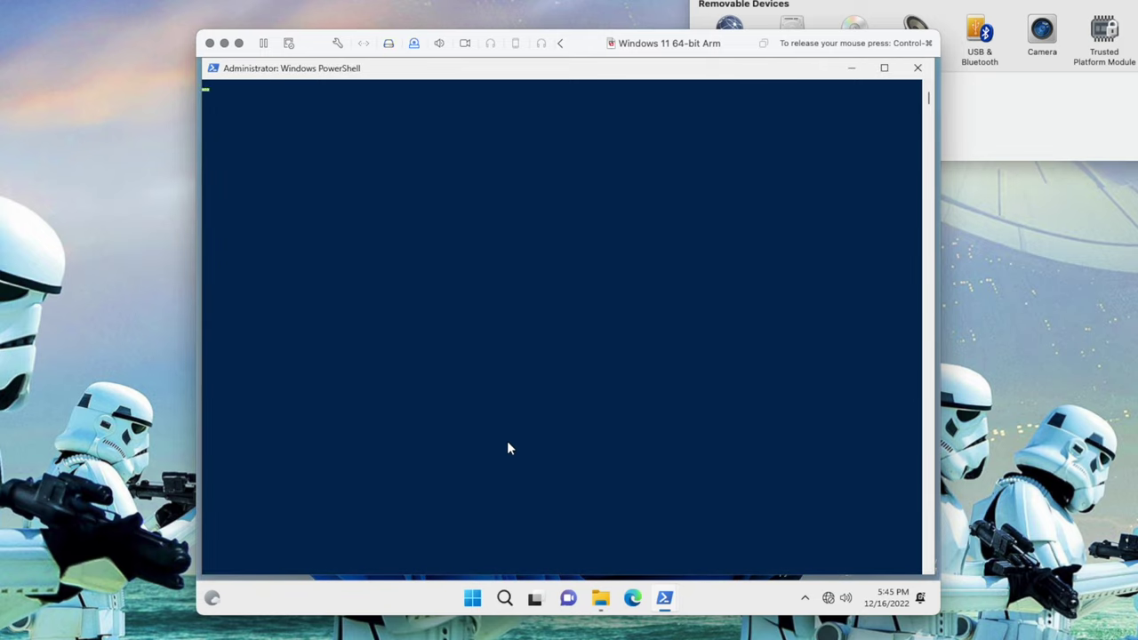